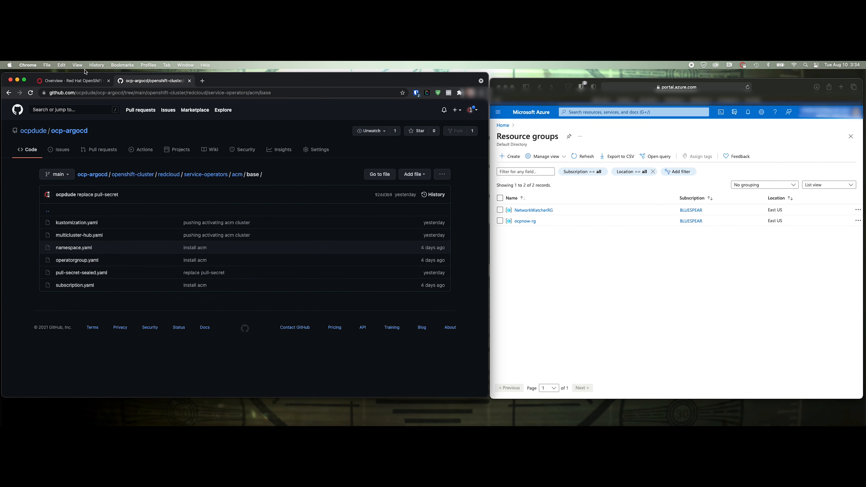
Show OpenShift's Installed Operators list, with Advanced Cluster Management 2.3.1 as Succeeded
click(73, 81)
click(77, 275)
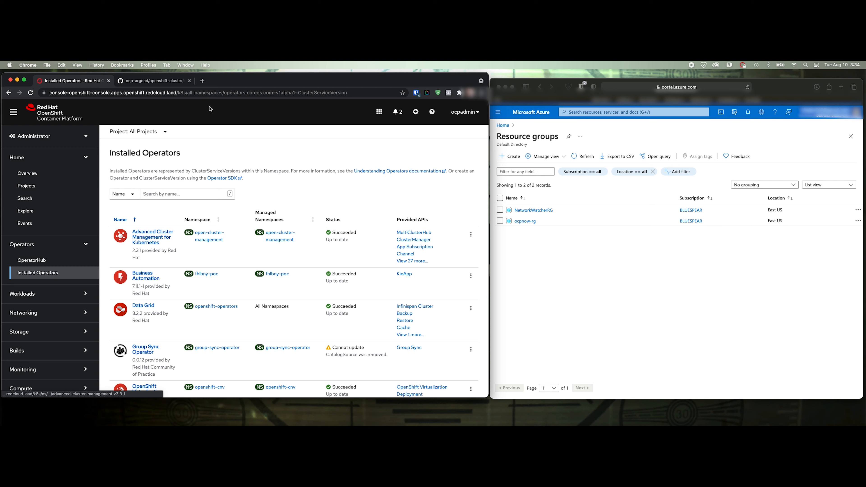
Launch Advanced Cluster Management and view Infrastructure > Clusters, where local-cluster shows Ready
click(381, 113)
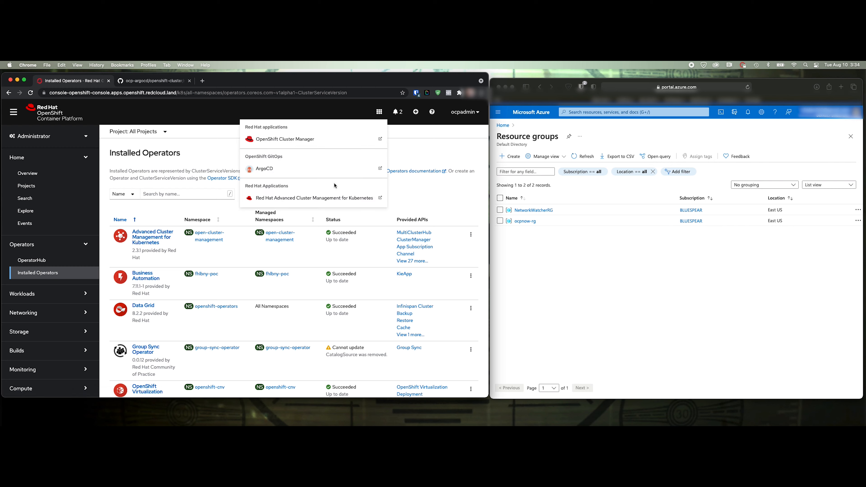
click(312, 200)
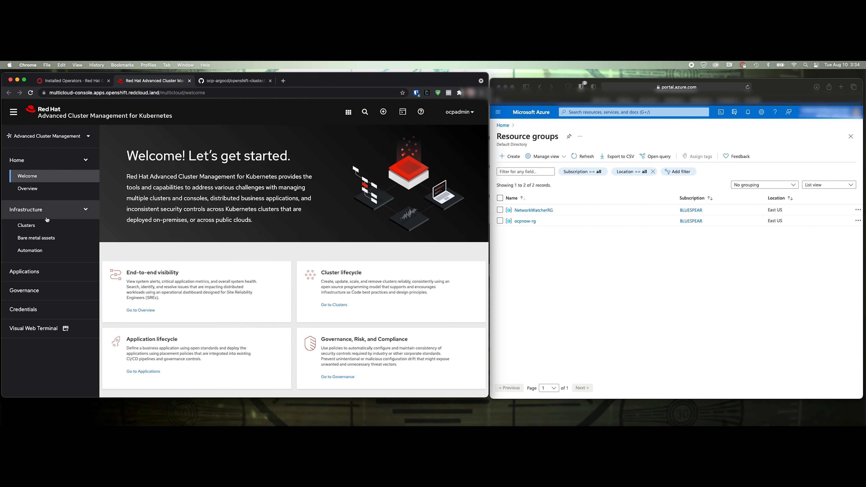
click(27, 225)
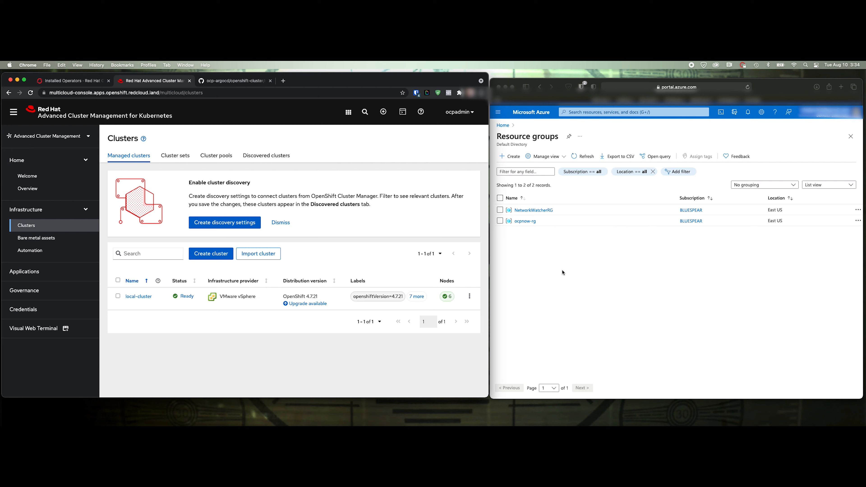
click(561, 284)
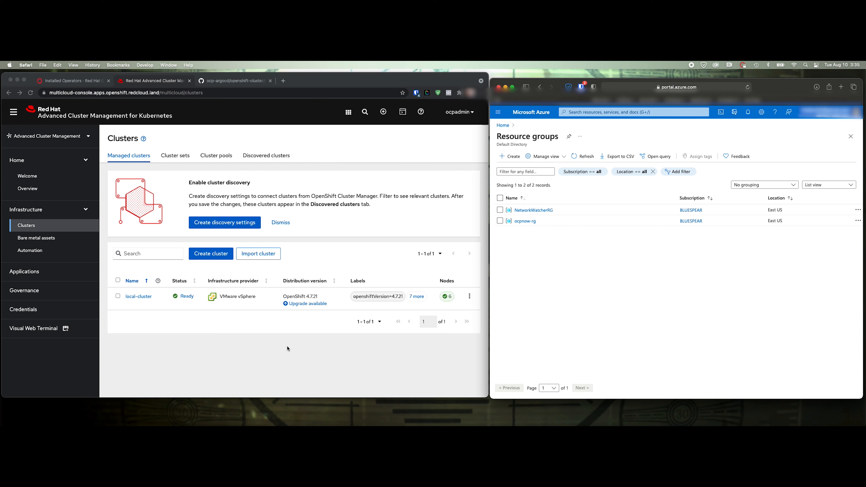
Return to the OpenShift console and open the Home > Projects list
click(269, 352)
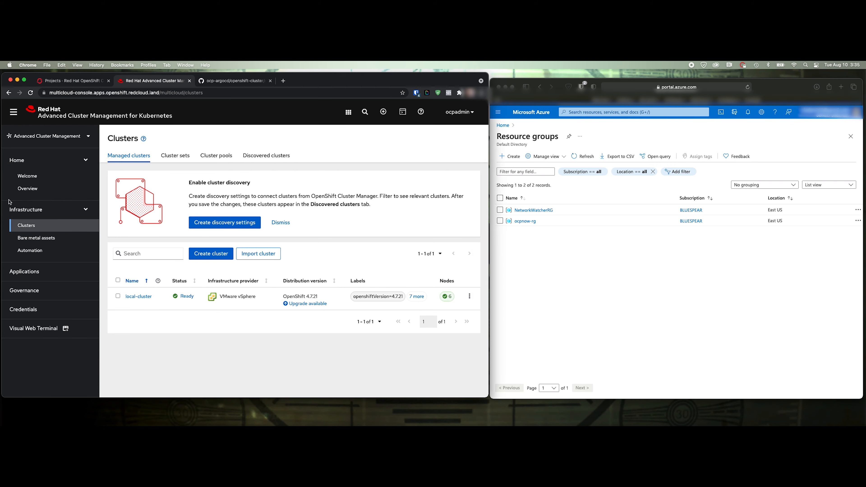
click(79, 82)
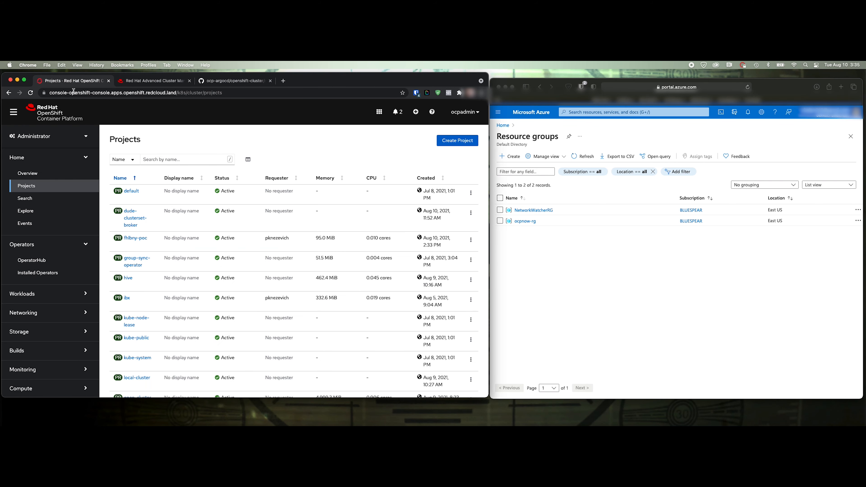
click(29, 173)
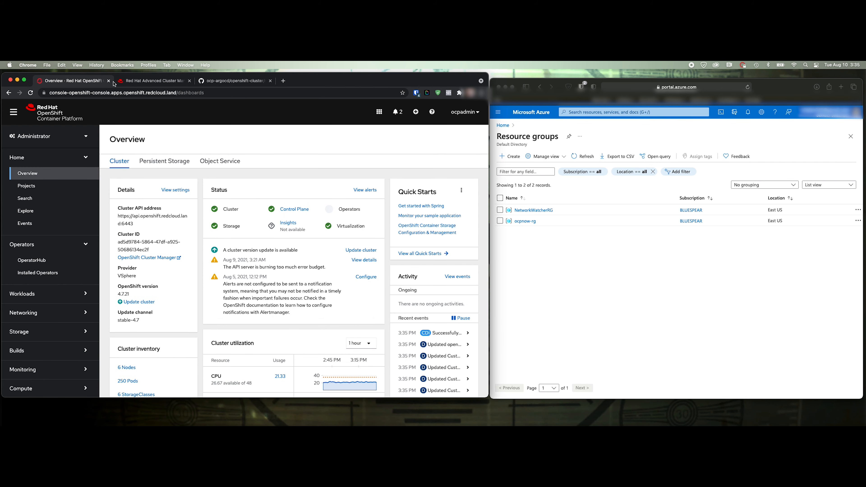
click(33, 186)
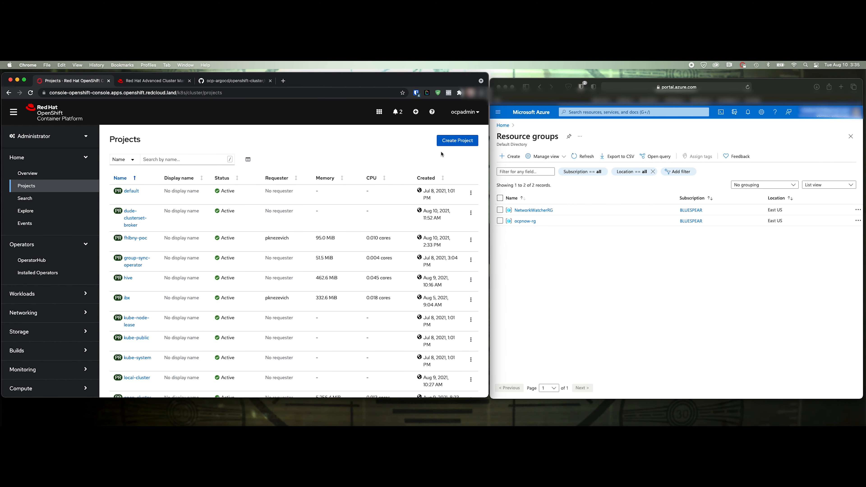
Create project bluewagon with description demo-azure-ns
click(443, 143)
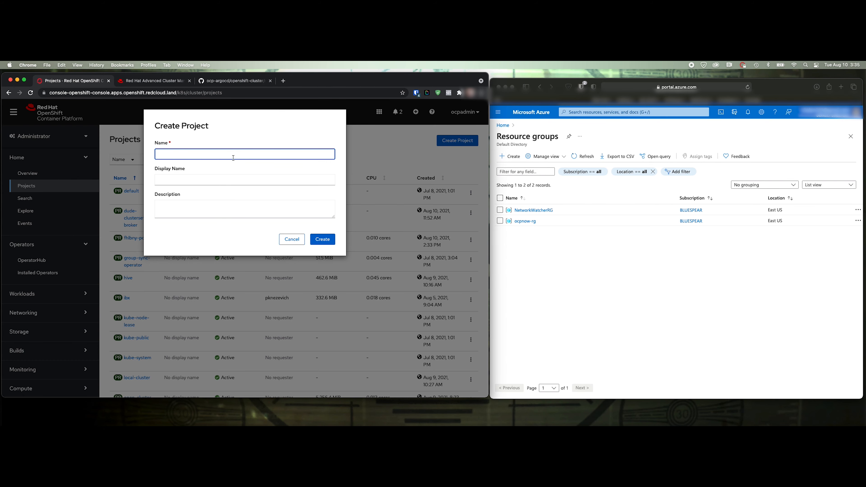
text(bluewagon)
click(186, 206)
text(demo)
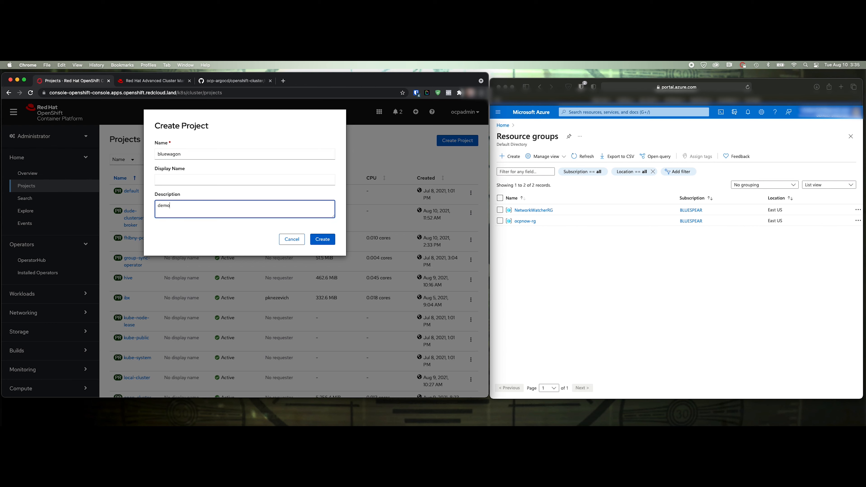
text(-azur)
key(BackSpace)
key(BackSpace)
click(323, 240)
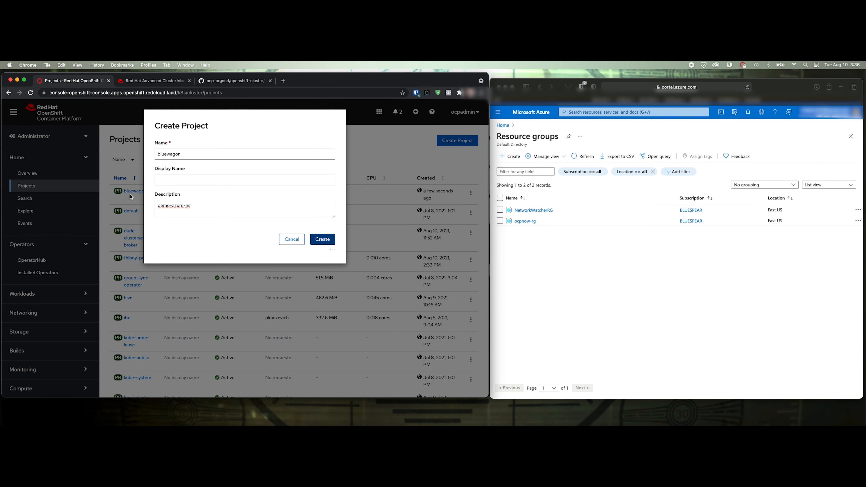
click(153, 82)
Add a new credential of type Microsoft Azure and continue to its basic information
click(23, 309)
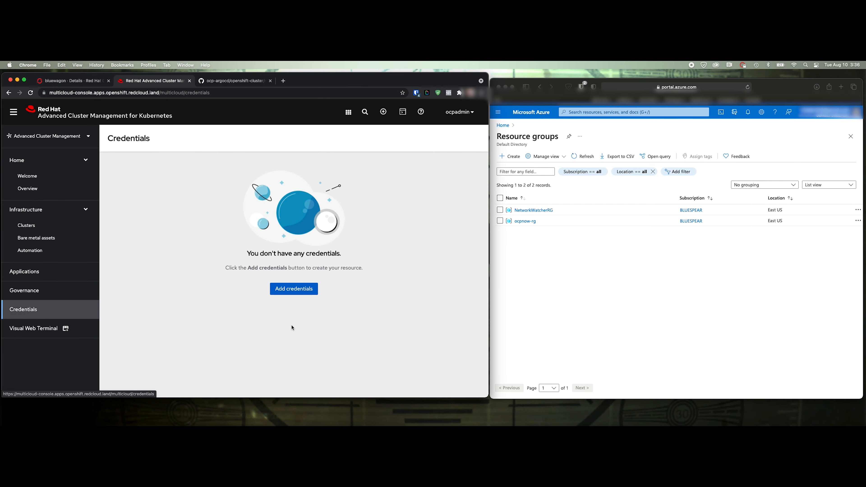
click(297, 289)
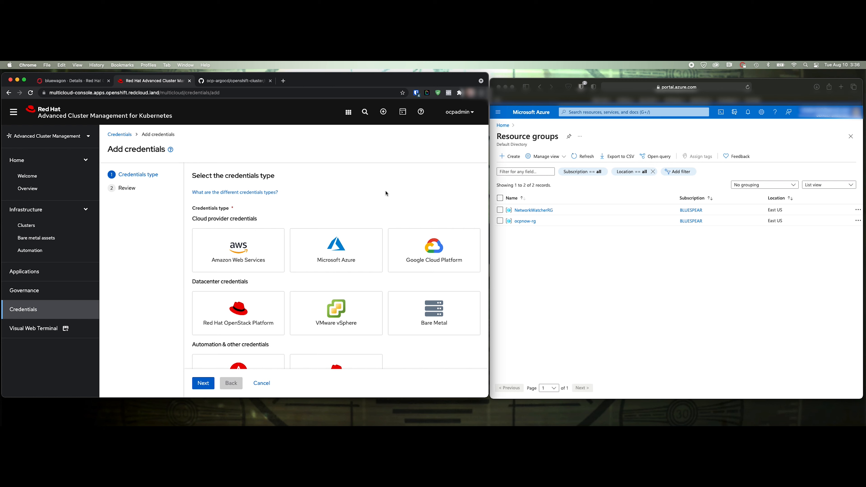
click(343, 255)
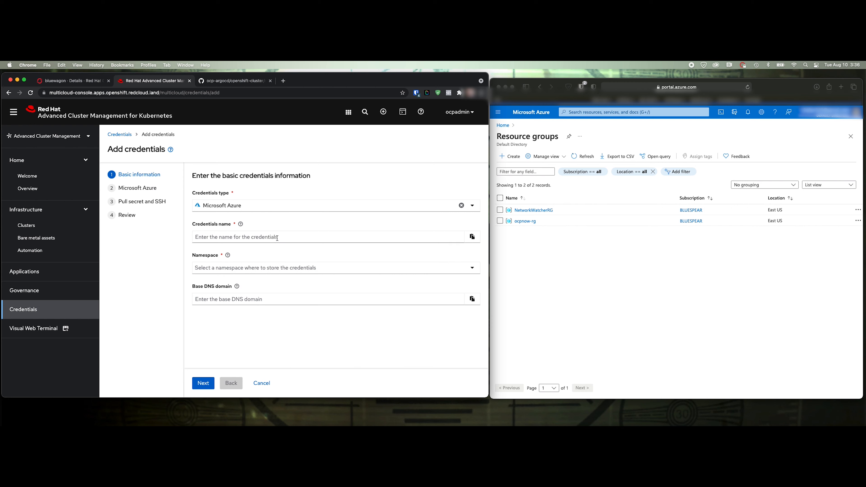
click(278, 238)
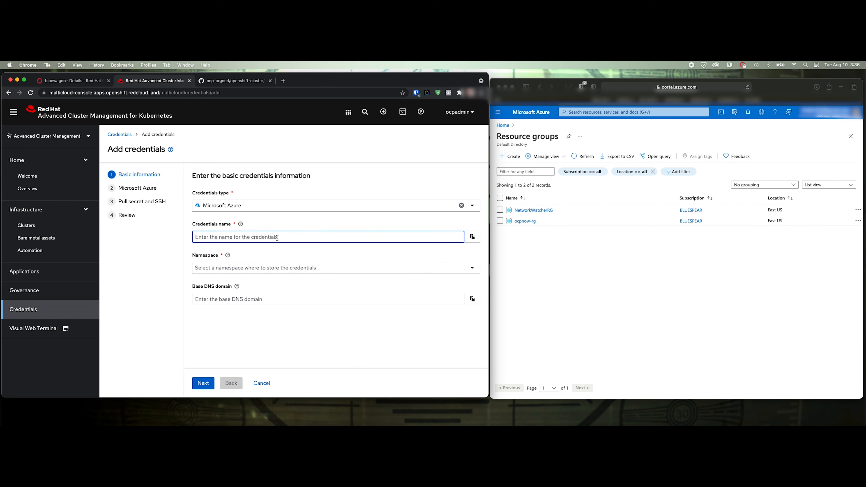
Name the credential bluewagon-creds and store it in namespace bluewagon
text(b)
key(BackSpace)
text(bluewagon-creds)
click(242, 268)
click(242, 289)
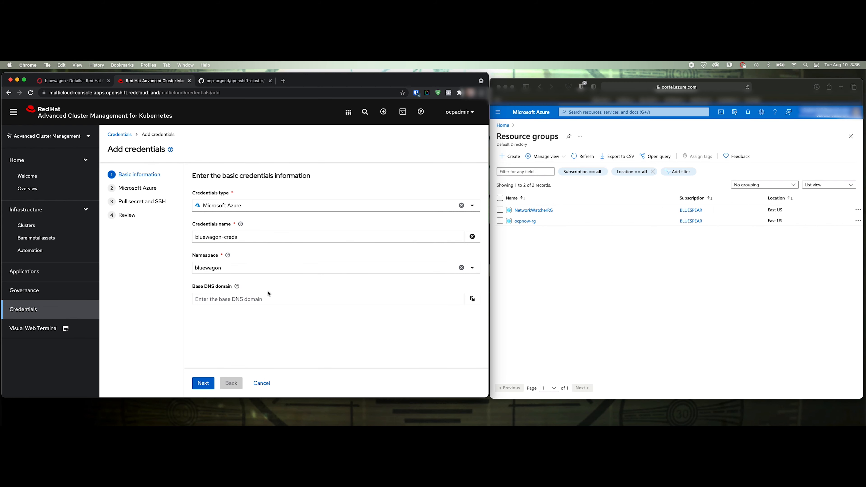
Check the ocpnow-rg resource group in Azure, then enter base DNS domain ocpnow.com
click(212, 301)
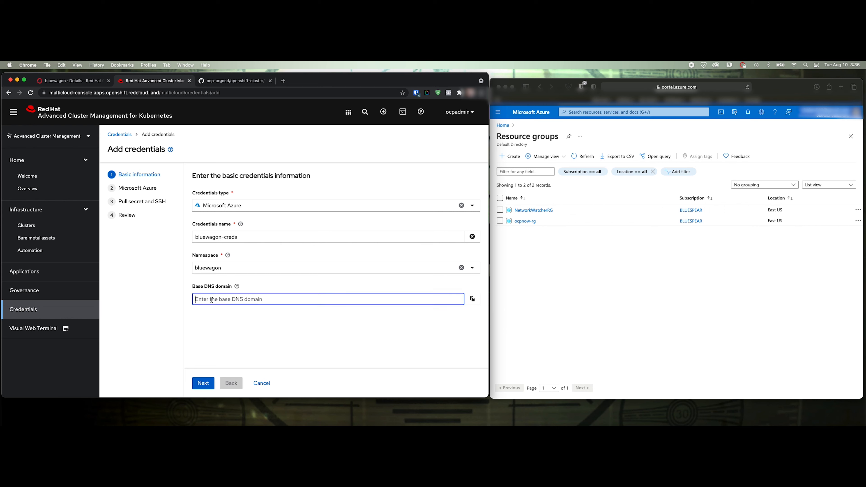
click(531, 224)
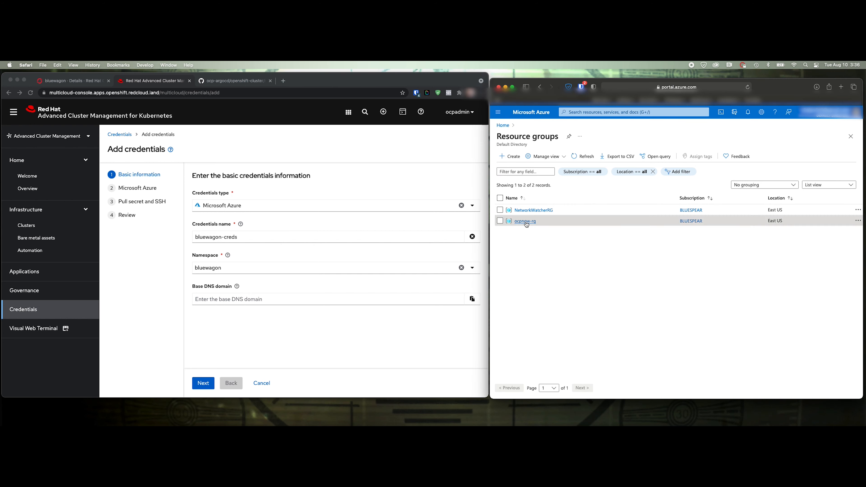
click(527, 224)
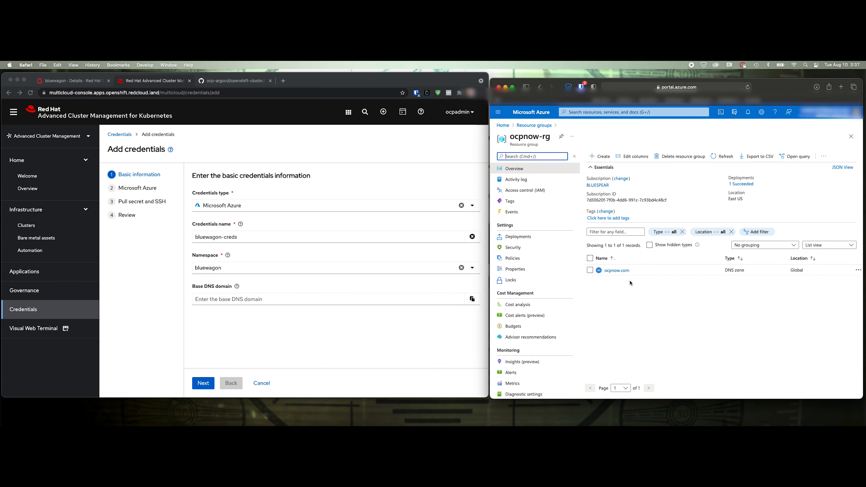
click(262, 307)
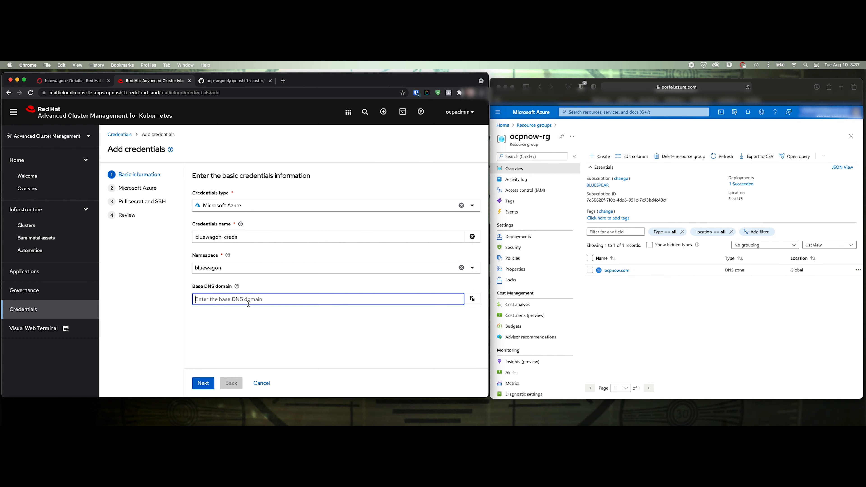
text(ocpnow.com)
click(214, 382)
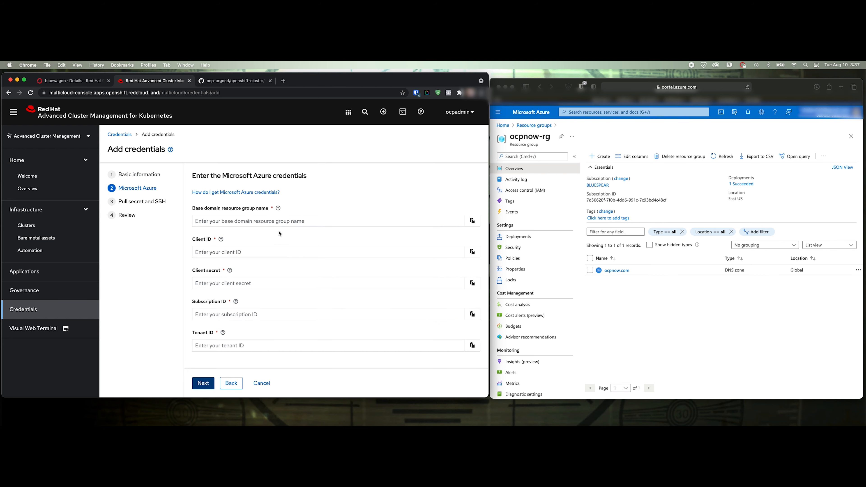
Enter ocpnow-rg as the base domain resource group name
click(260, 223)
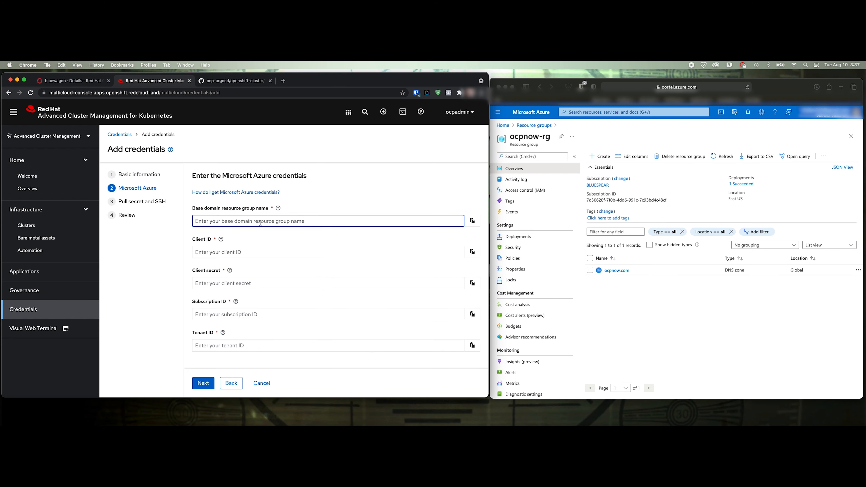
text(ocpnow)
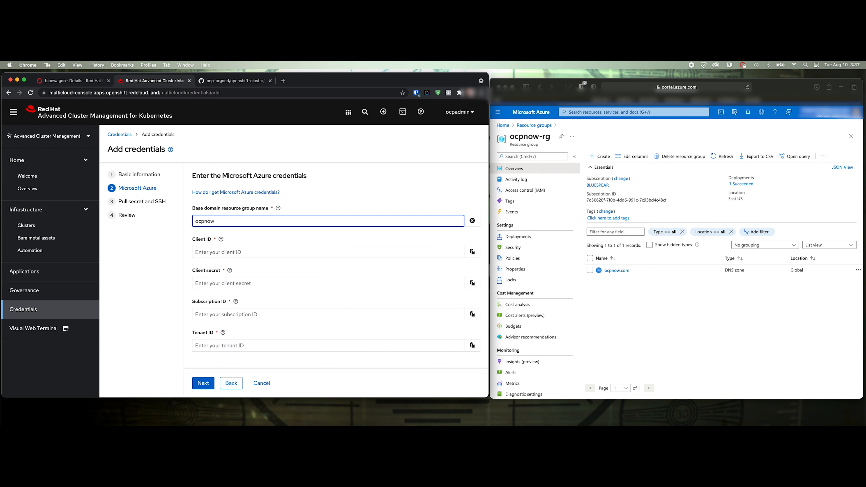
text(-rg)
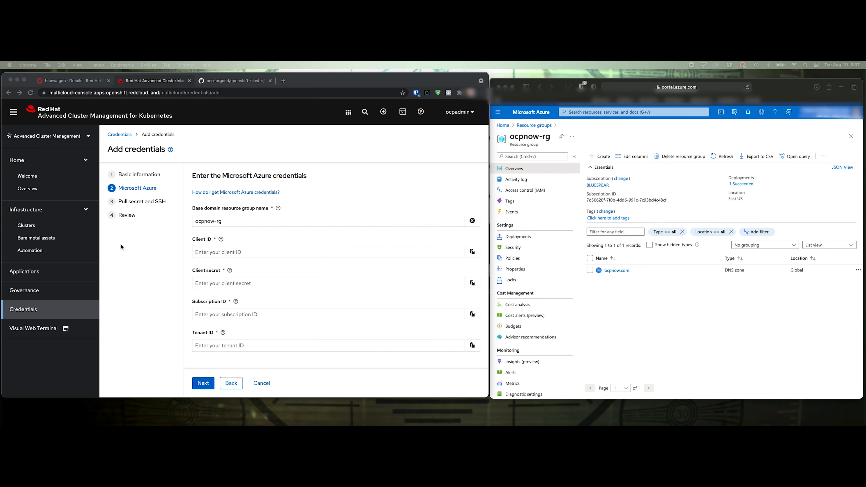
Paste the Azure client ID and client secret into the credential form
click(276, 252)
text(545d9076-956f-4fc7-83f5-75637a3ecda4)
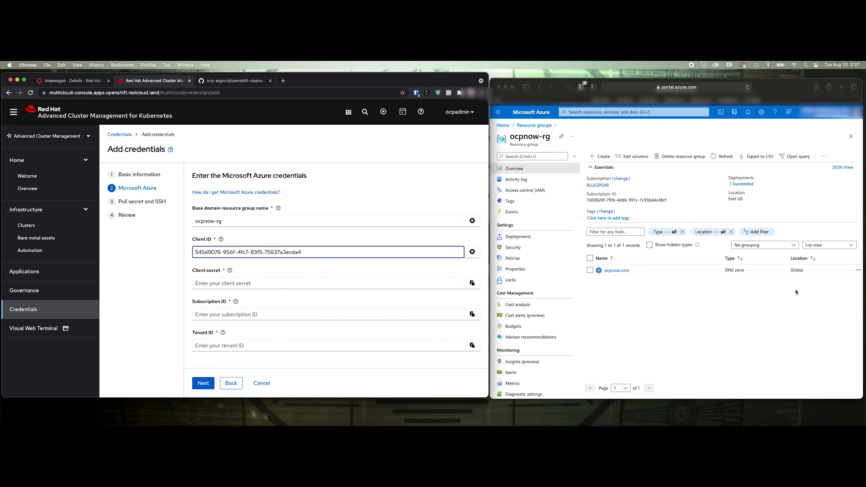
key(super+Tab)
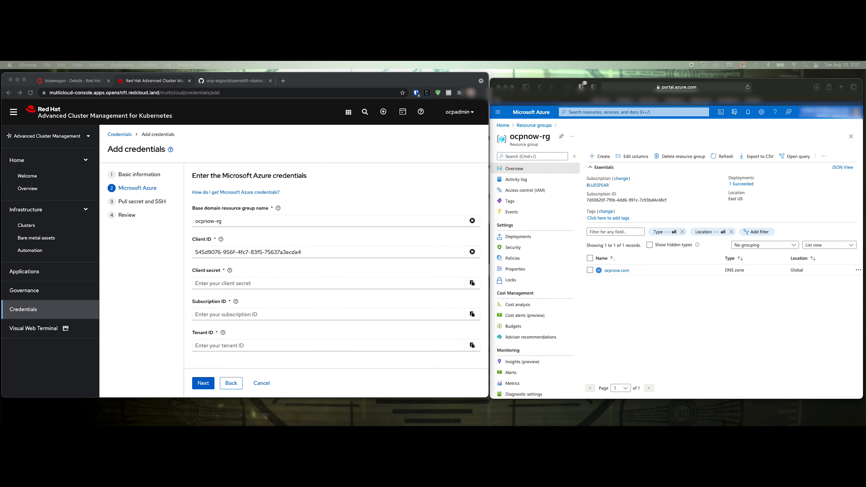
key(super+Tab)
click(219, 283)
key(super+v)
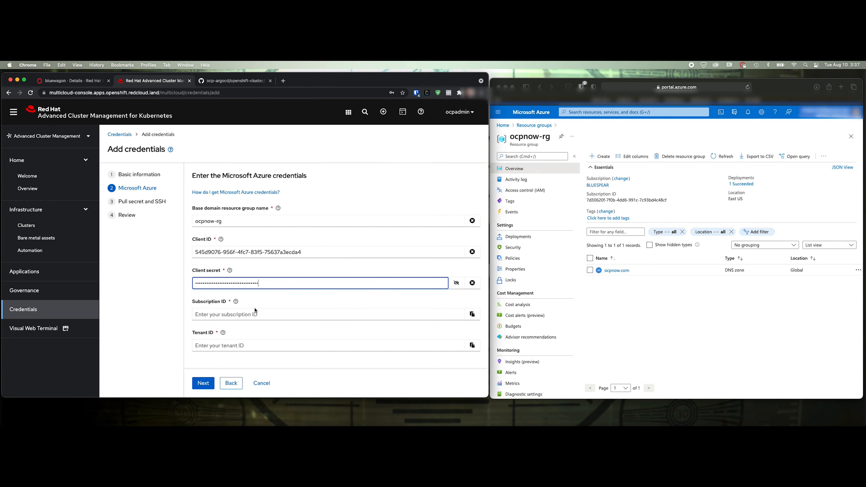
Paste the Azure subscription ID and tenant ID, then continue to pull secret and SSH
click(290, 310)
key(super+Tab)
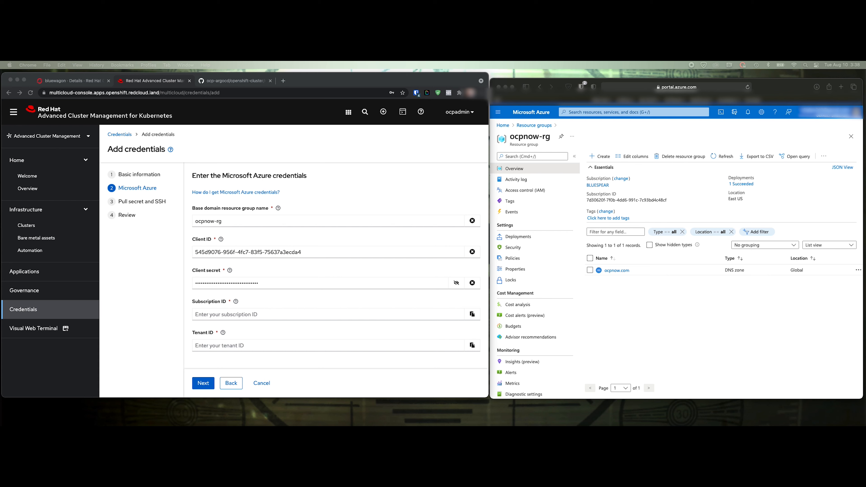
click(212, 316)
text(7d30620f-7f0b-4dd6-991c-7c93bd4c48cf)
key(super+Tab)
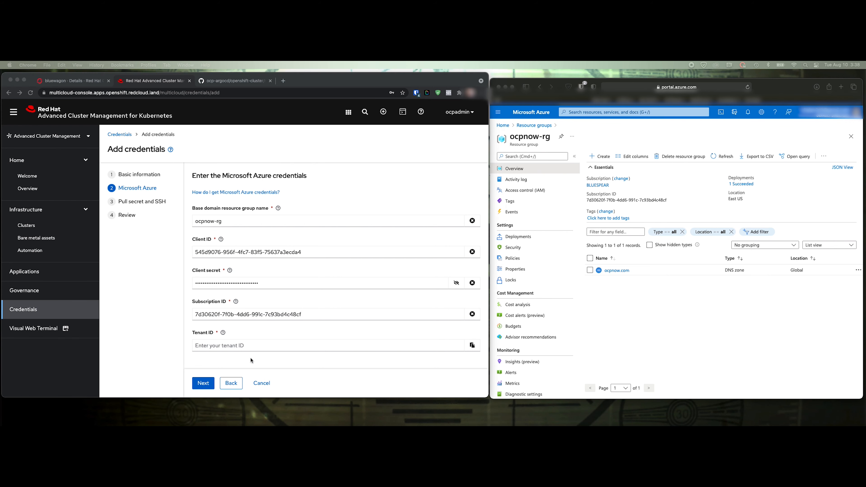
click(253, 346)
key(super+v)
click(204, 383)
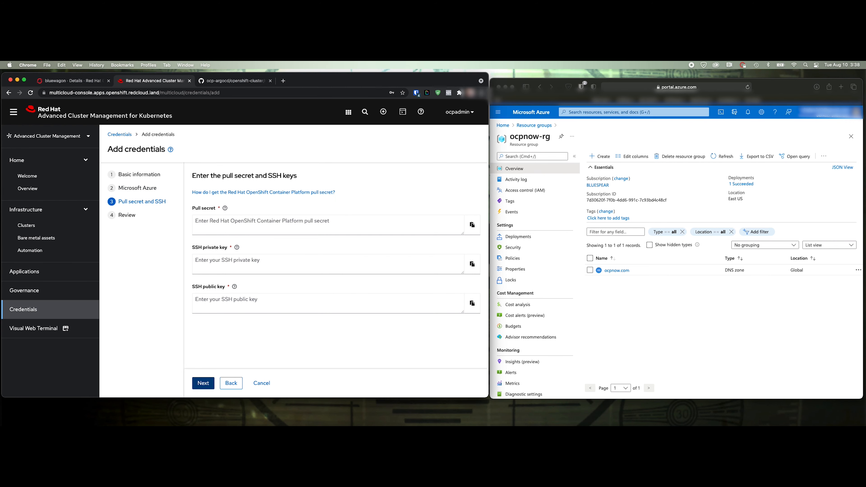
Paste the pull secret and SSH keys, review, and add the bluewagon-creds credential
key(super+Tab)
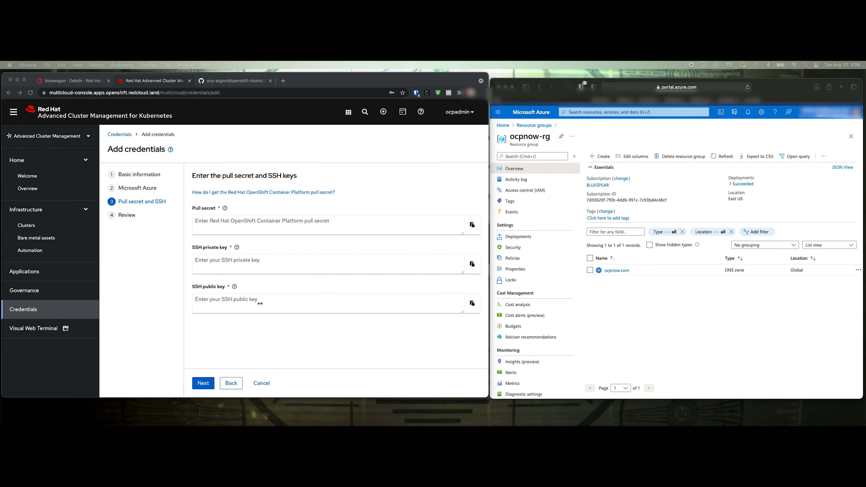
click(276, 222)
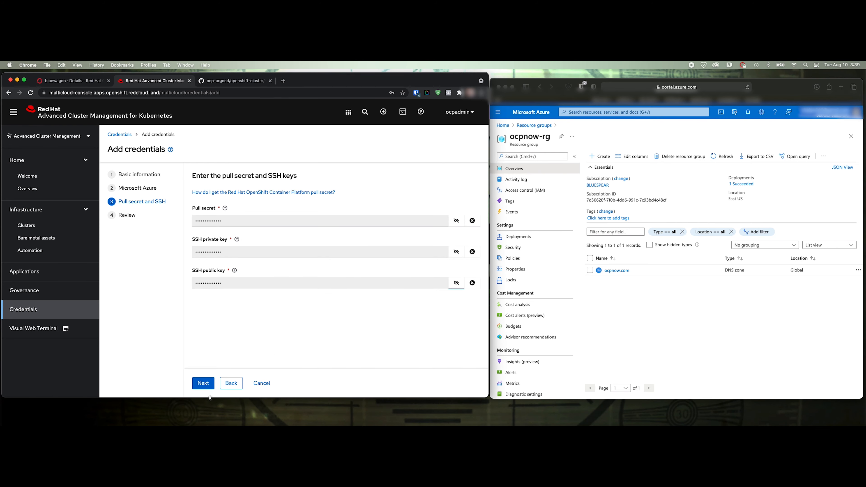
click(204, 383)
scroll(325, 328, down, 5)
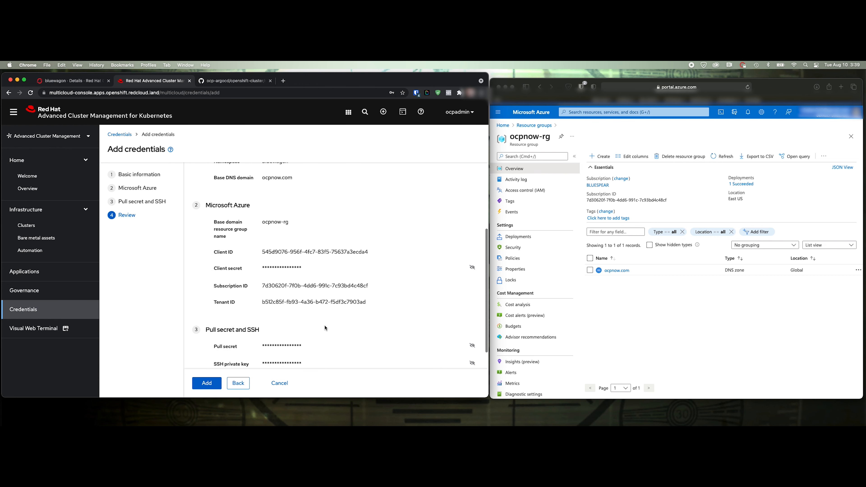
scroll(286, 244, up, 5)
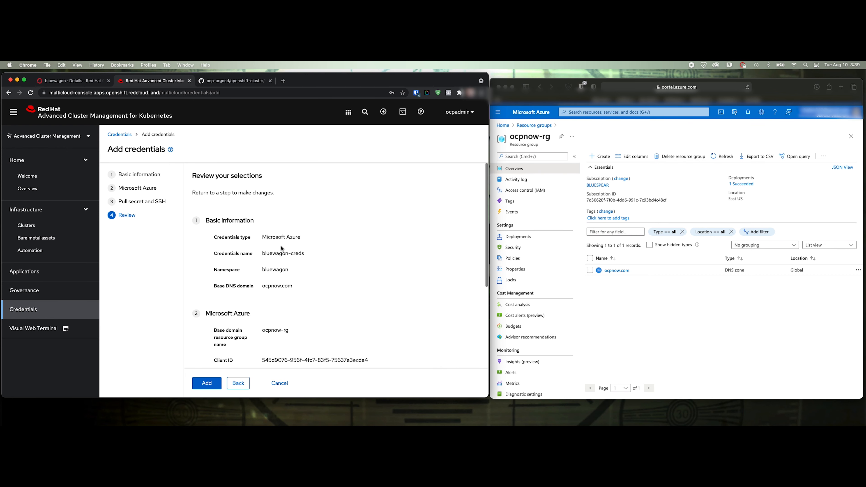
click(219, 380)
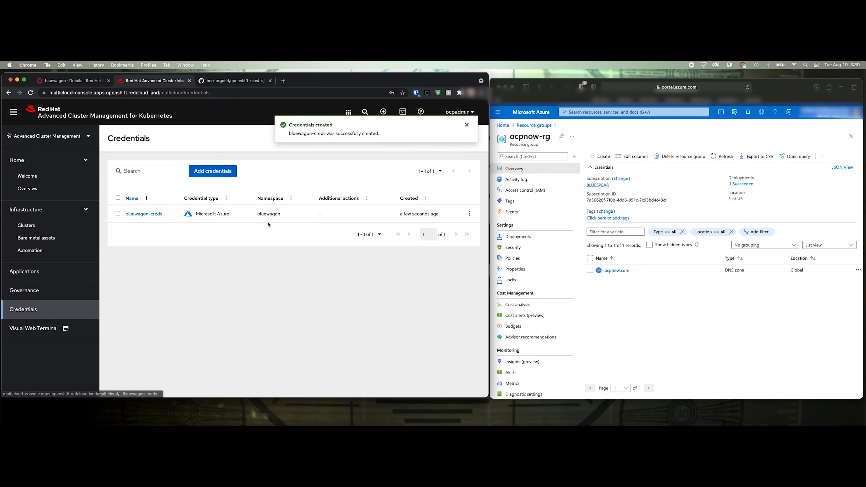
click(58, 81)
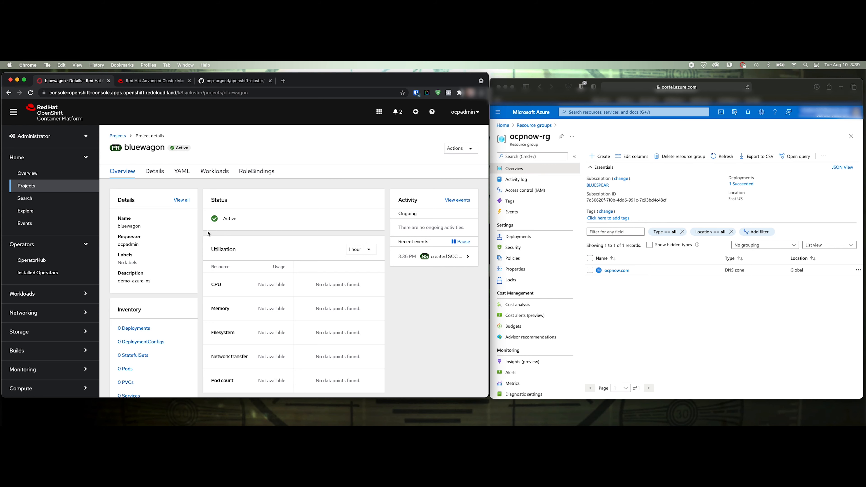
Inspect the bluewagon-creds secret and its data in the bluewagon project's Secrets
scroll(150, 341, down, 3)
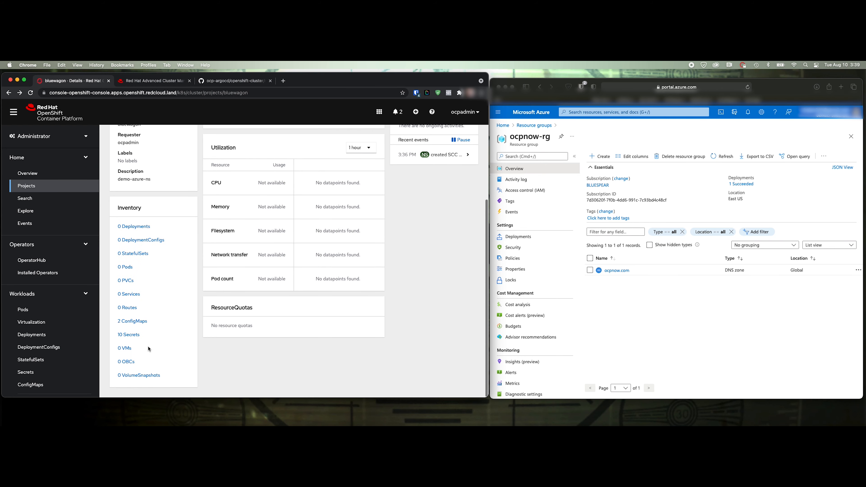
click(130, 338)
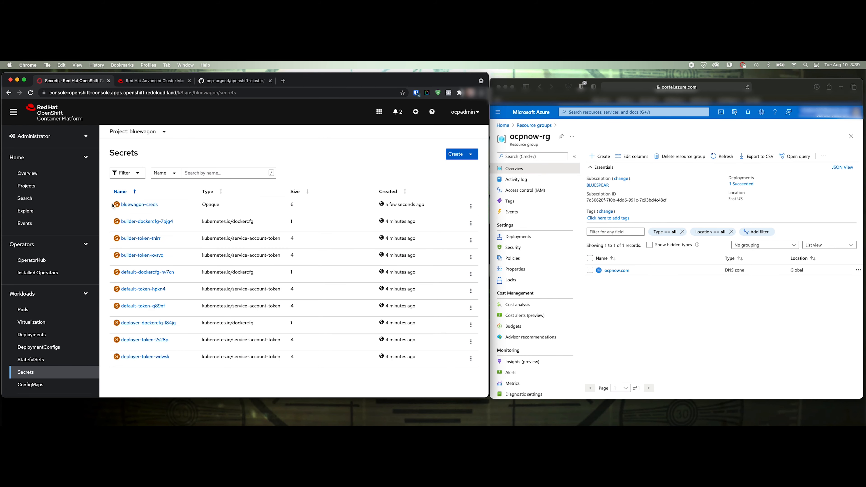
click(132, 205)
scroll(156, 345, down, 5)
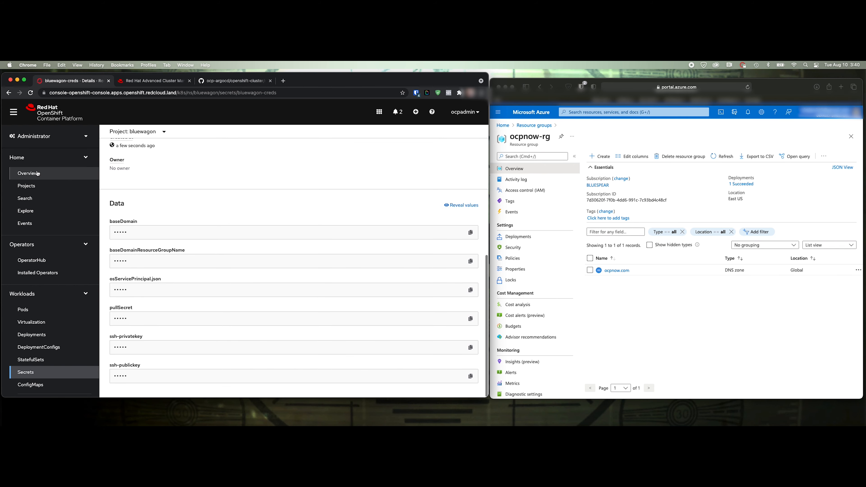
click(148, 82)
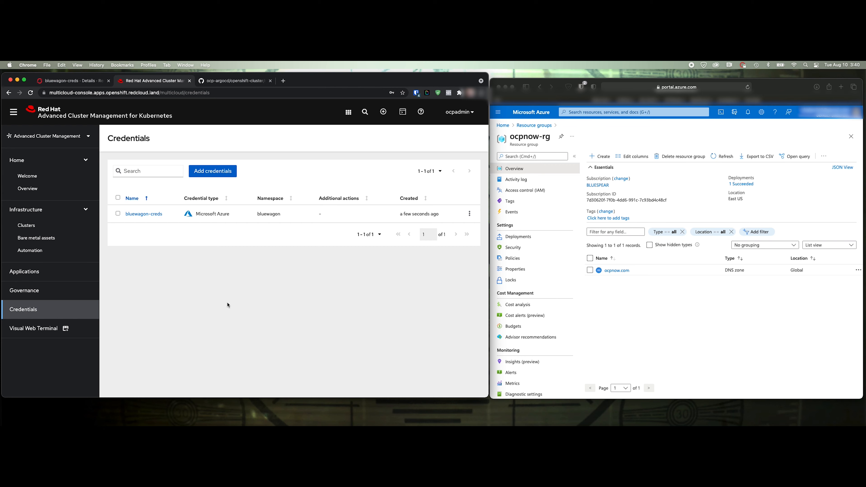
click(74, 81)
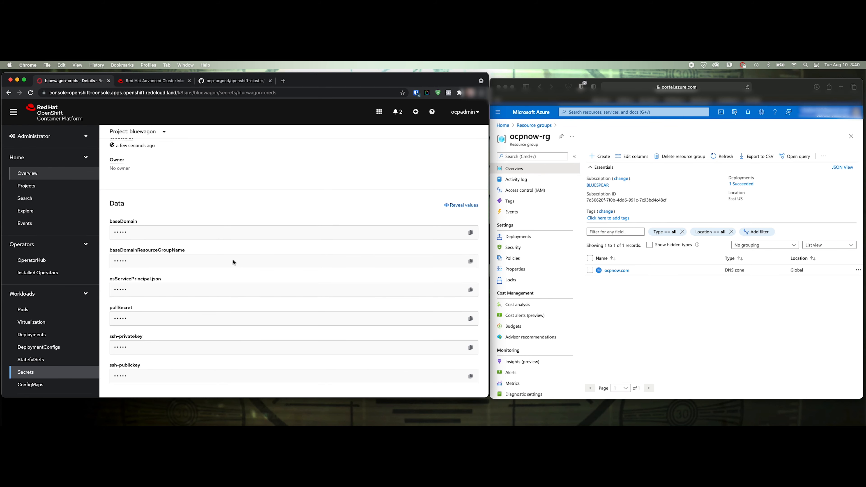
Back in Advanced Cluster Management, open Infrastructure > Clusters and start creating a cluster
click(145, 82)
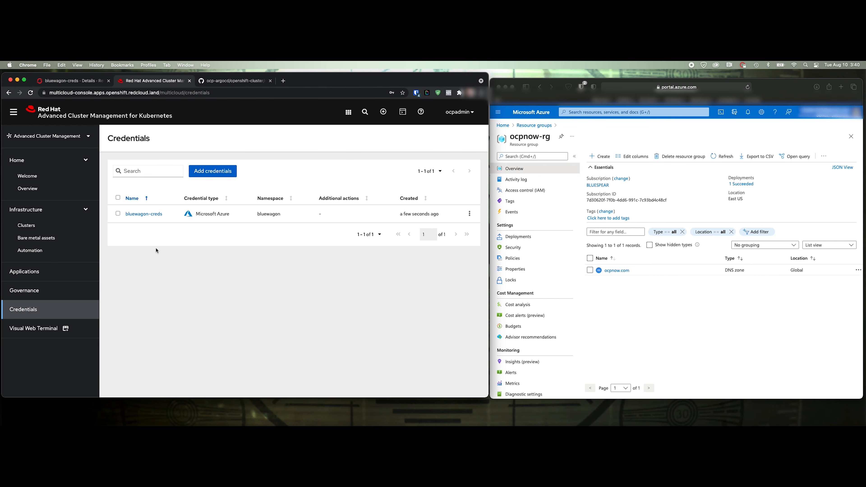
click(30, 225)
click(212, 257)
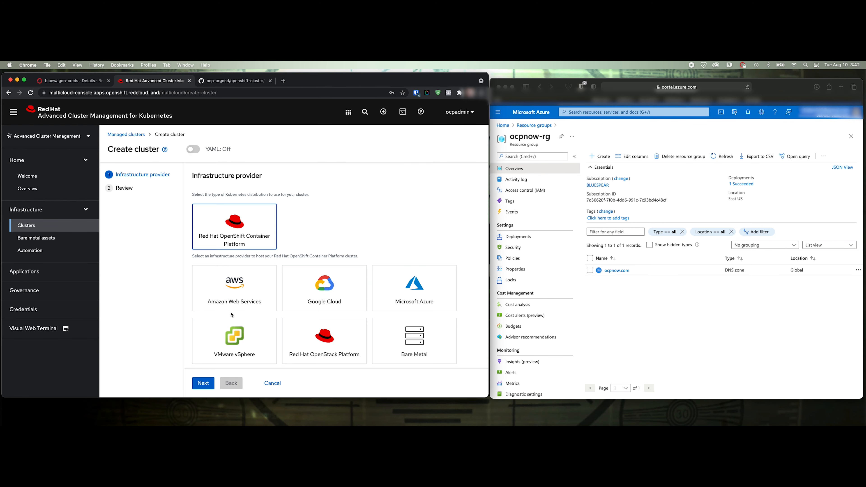
Choose Microsoft Azure with credential bluewagon-creds for the new cluster, then continue to details
click(429, 292)
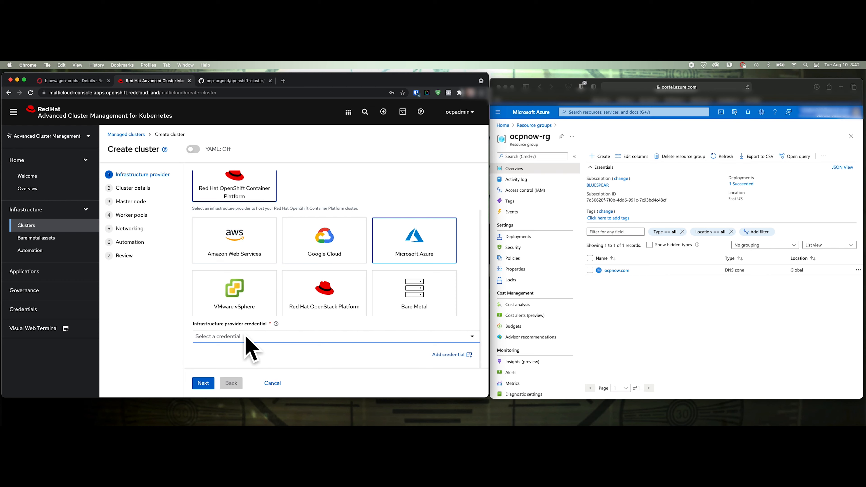
click(252, 337)
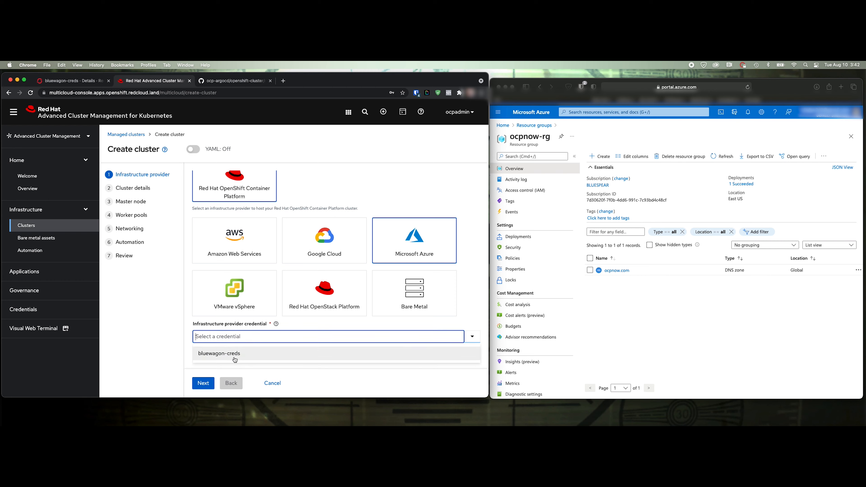
click(221, 354)
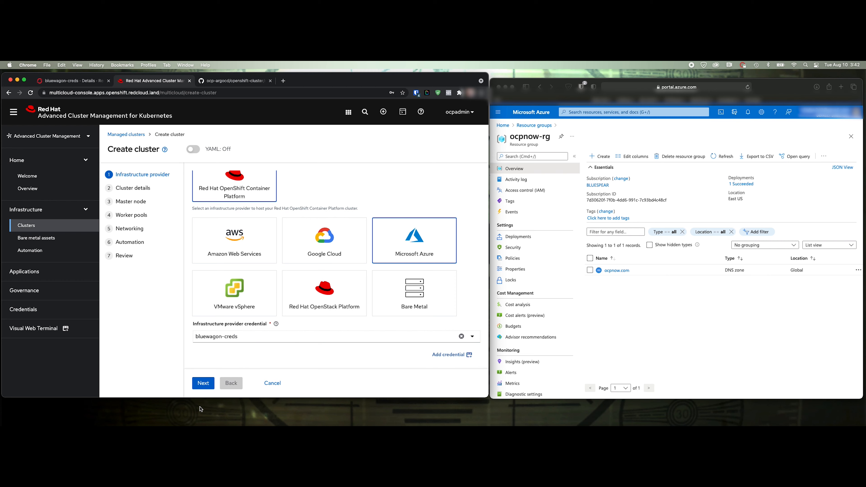
click(204, 384)
click(235, 210)
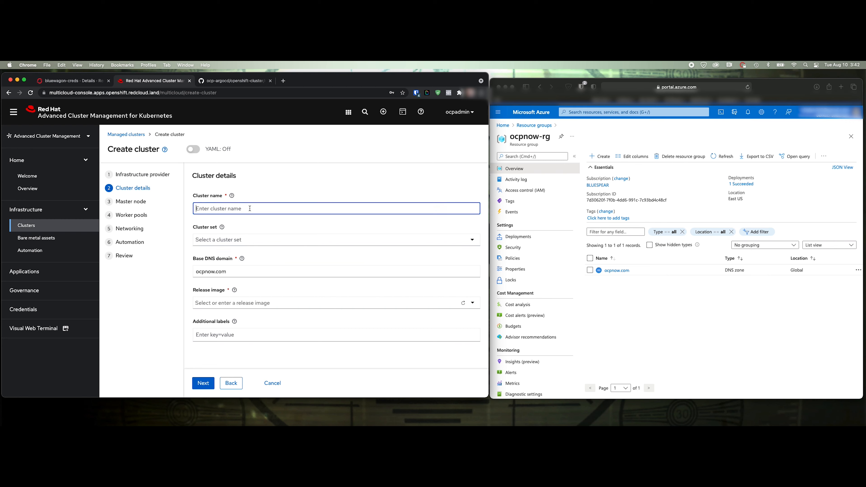
Name the cluster bluewagon, select release image OpenShift 4.8.3, and continue to master nodes
text(bluewagon)
click(256, 239)
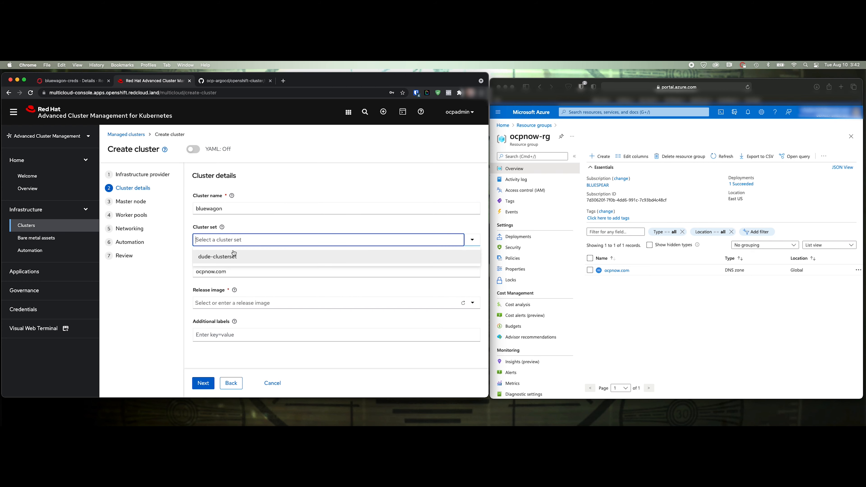
click(243, 224)
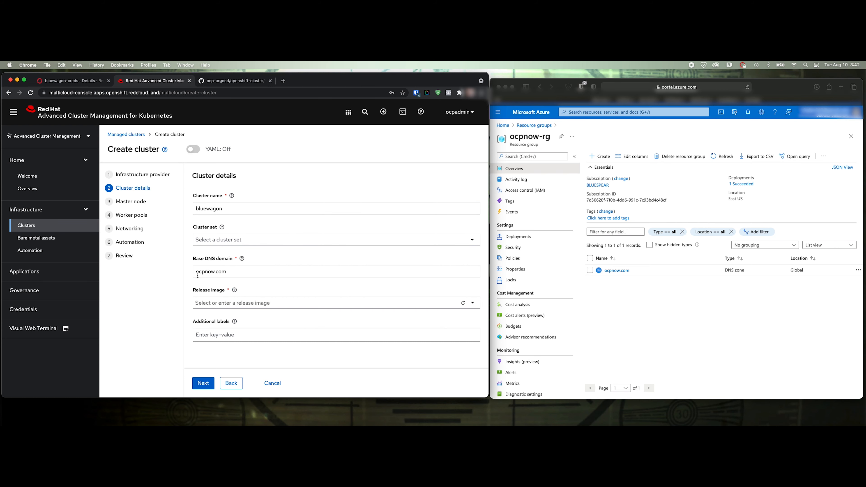
click(222, 303)
click(235, 321)
click(203, 384)
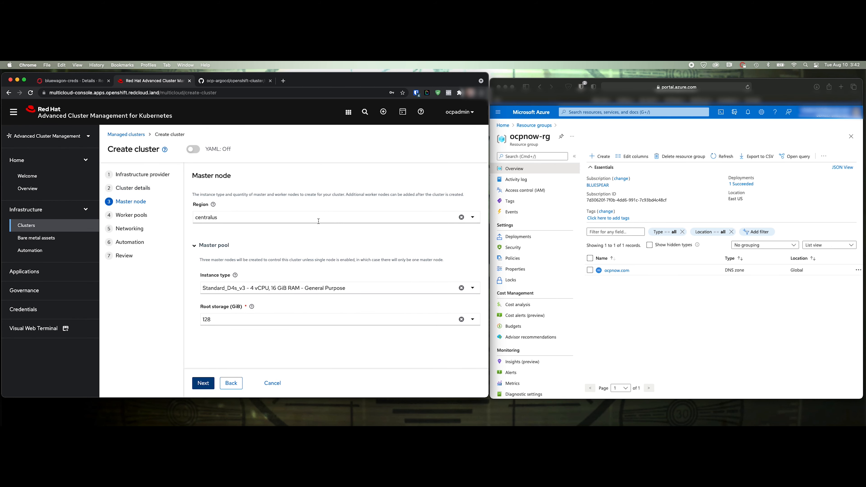
Search for and select eastus as the cluster region
click(231, 217)
text(ease)
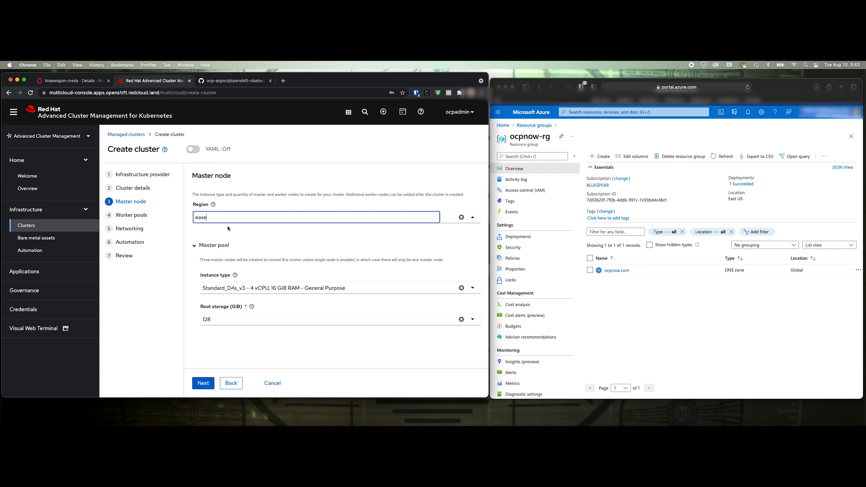
key(BackSpace)
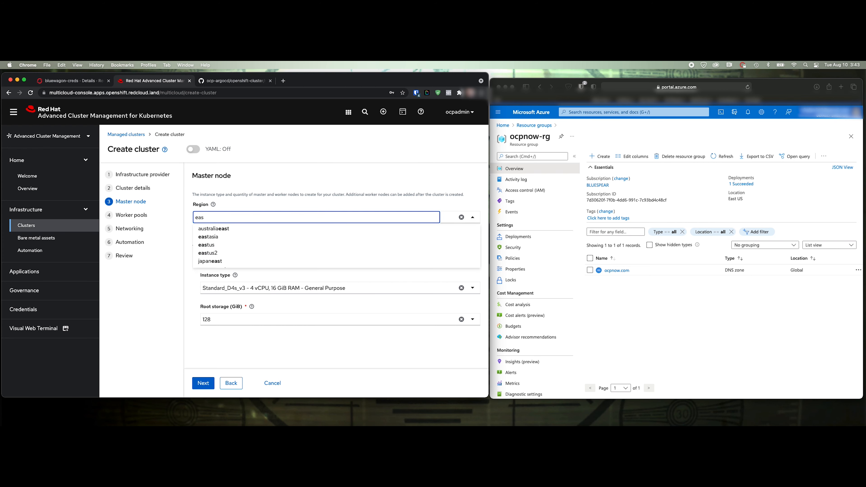
click(218, 245)
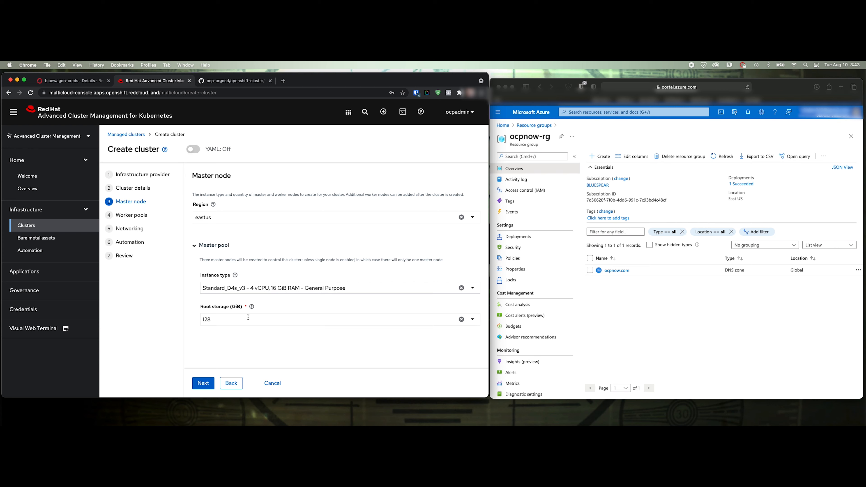
Keep the default worker pool of three Standard_D2s_v3 nodes and advance to Networking
click(202, 383)
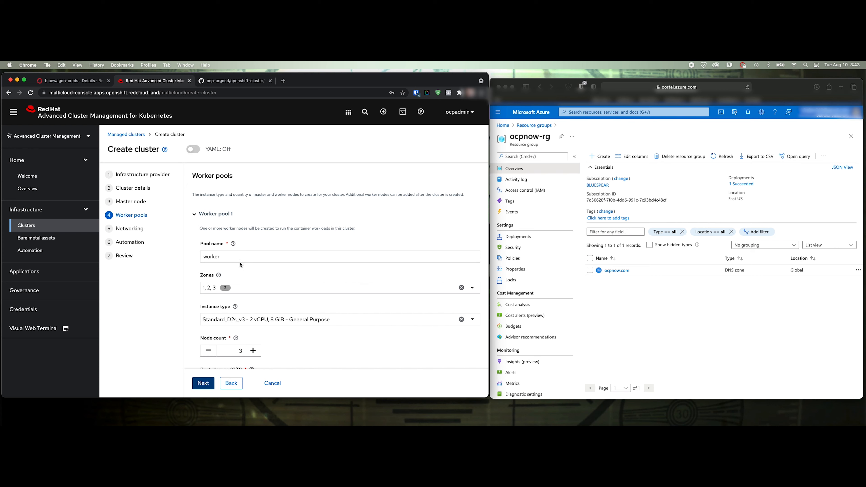
scroll(240, 264, down, 3)
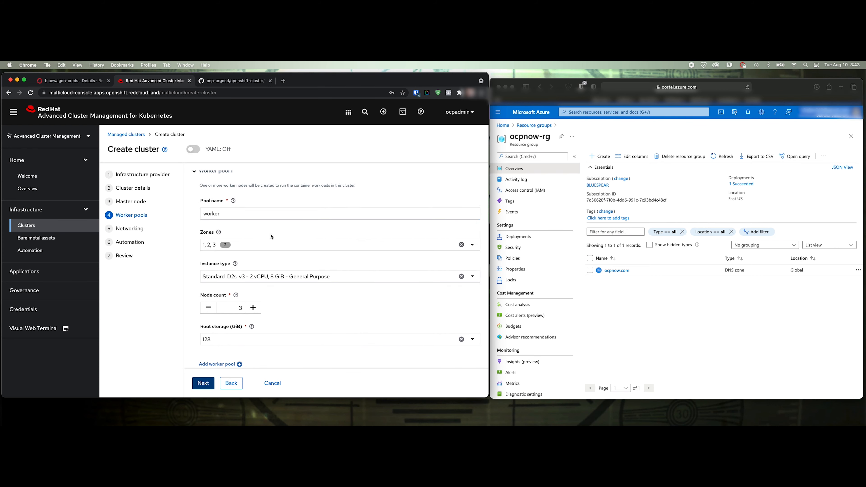
scroll(271, 237, down, 1)
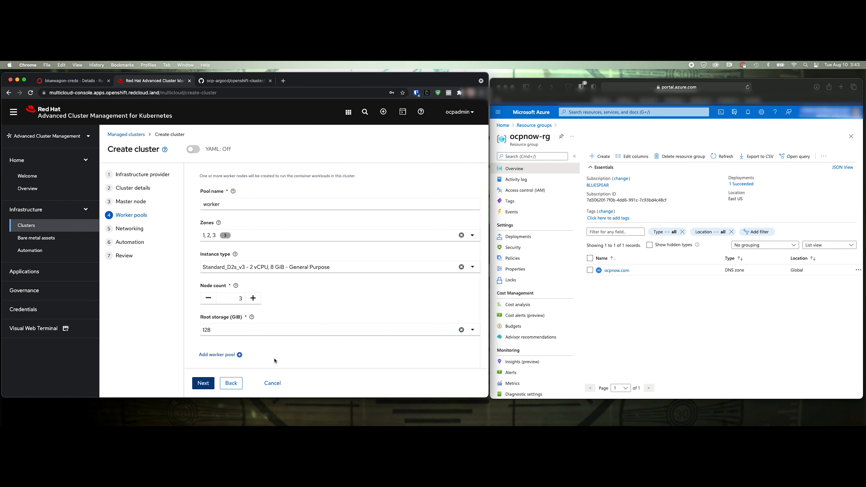
click(207, 385)
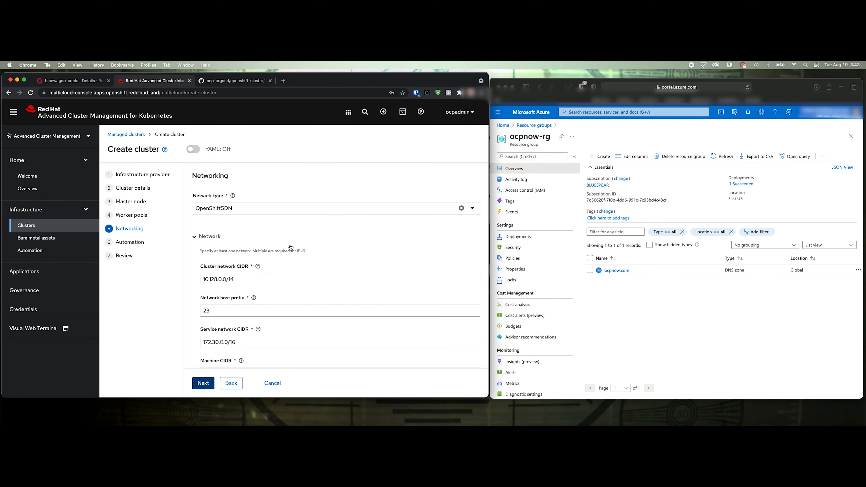
Set the network type to OVNKubernetes, keeping the default CIDRs, and advance to Automation
click(245, 209)
click(229, 241)
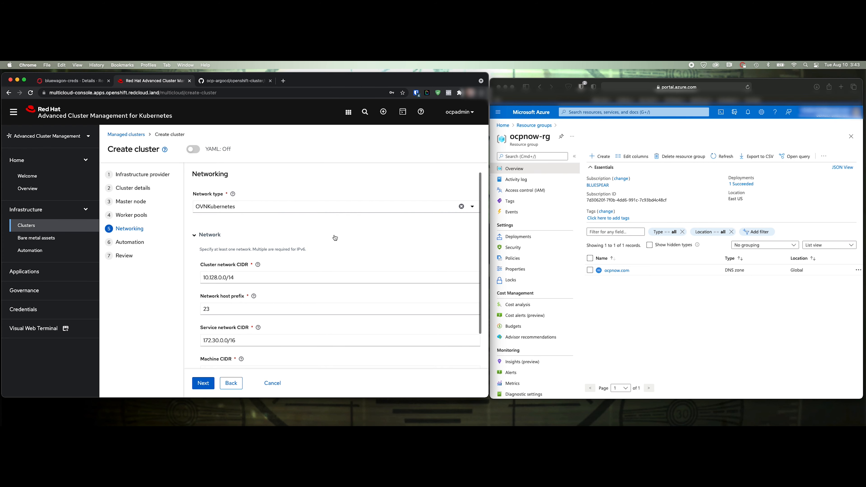
scroll(340, 259, down, 2)
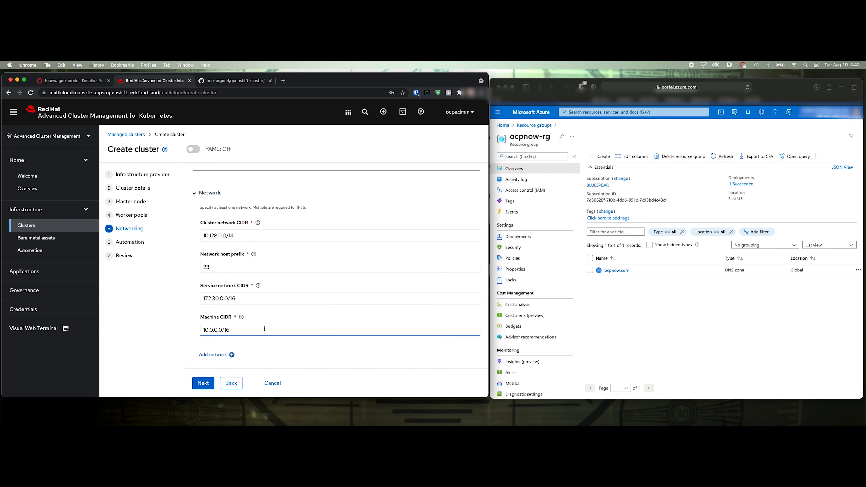
click(207, 384)
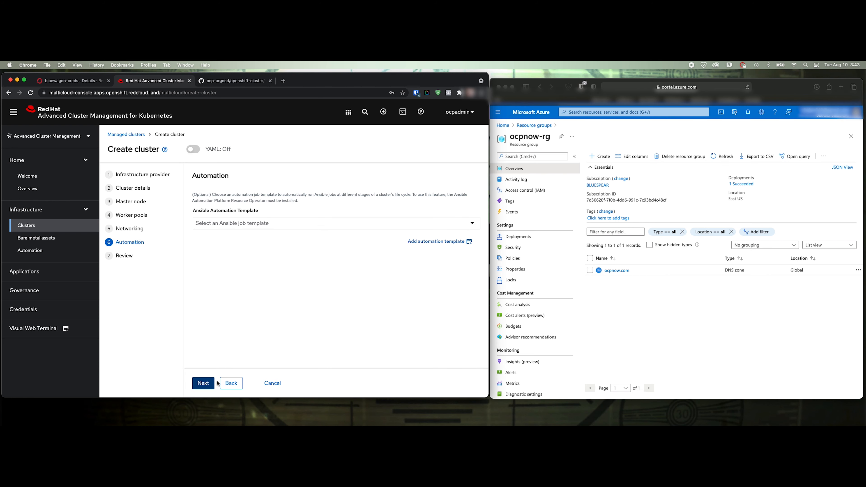
Advance to the Review step, look over the bluewagon summary, and create the cluster
click(209, 388)
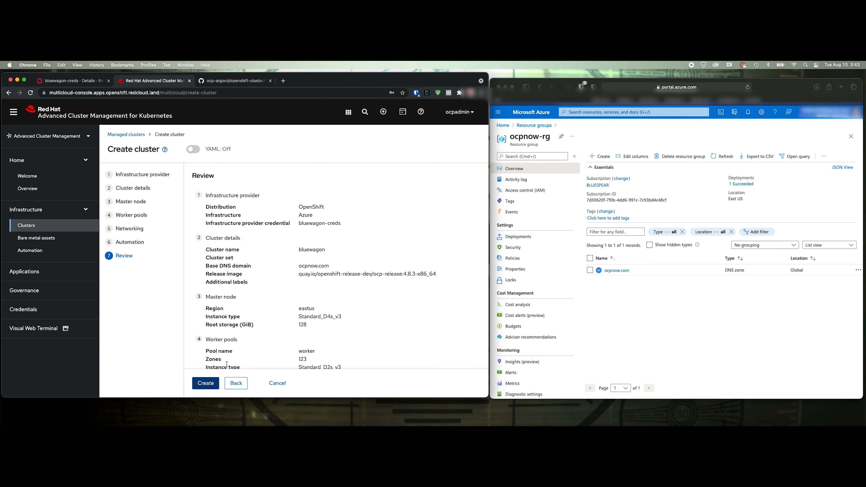
scroll(262, 306, down, 5)
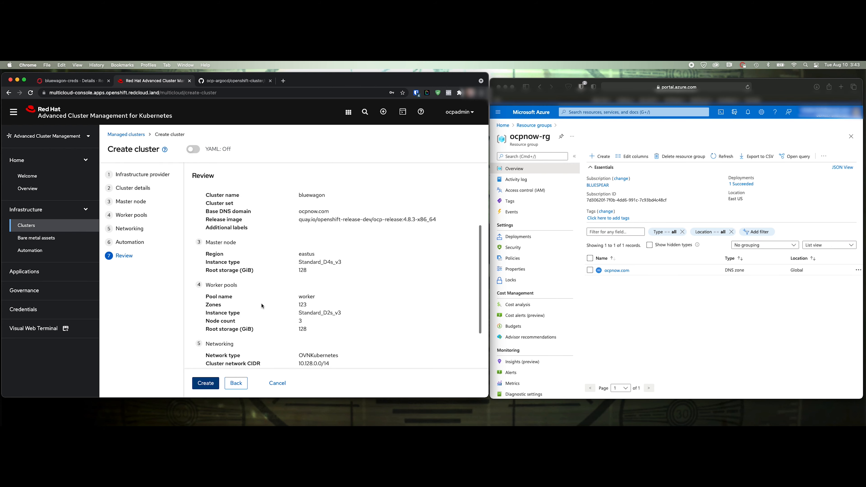
scroll(303, 311, up, 5)
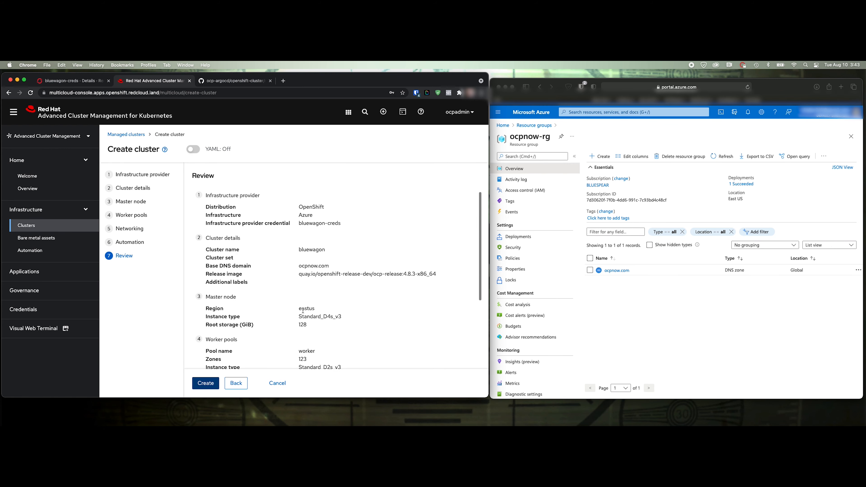
scroll(303, 312, down, 5)
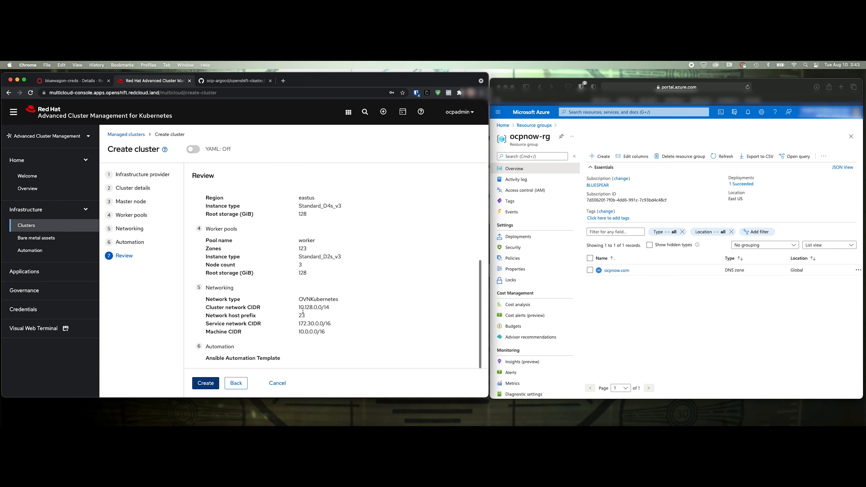
click(206, 385)
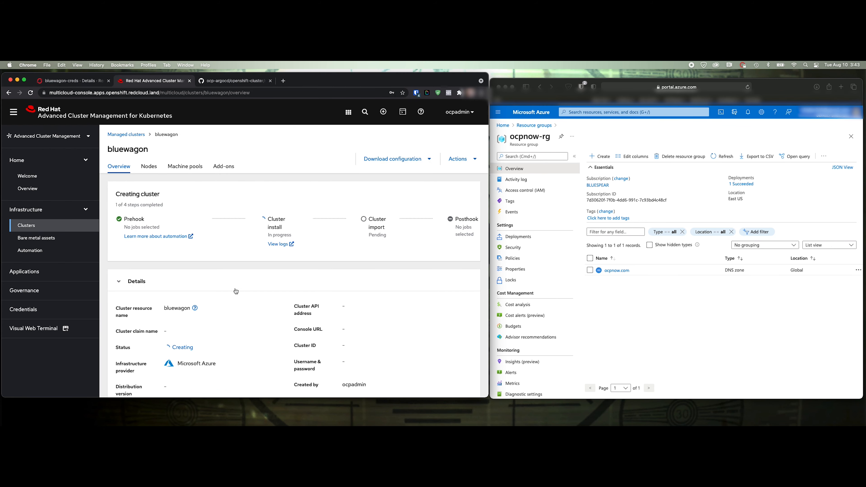
From the bluewagon overview, open the Cluster install logs for the provision pod
scroll(232, 268, down, 2)
scroll(232, 268, up, 2)
scroll(231, 268, down, 1)
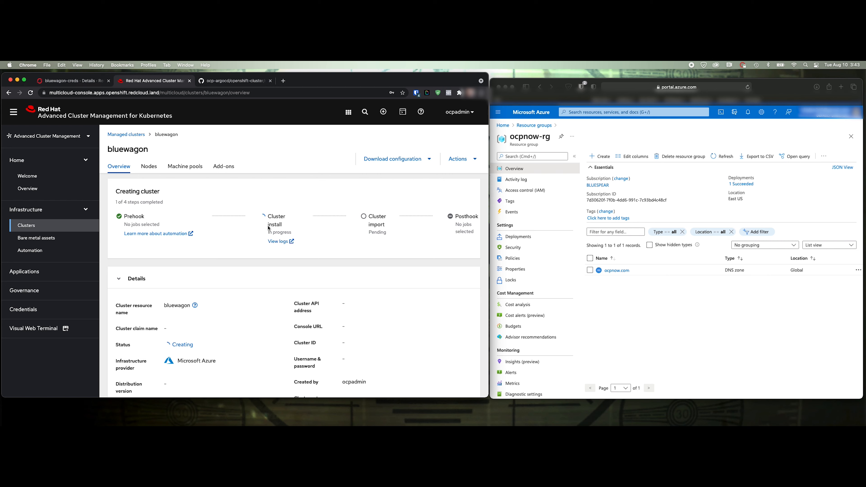
scroll(247, 267, down, 1)
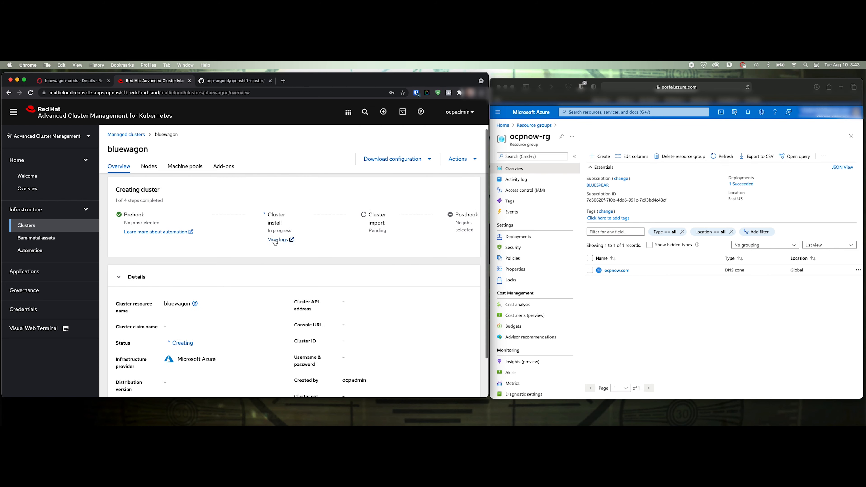
scroll(270, 260, up, 1)
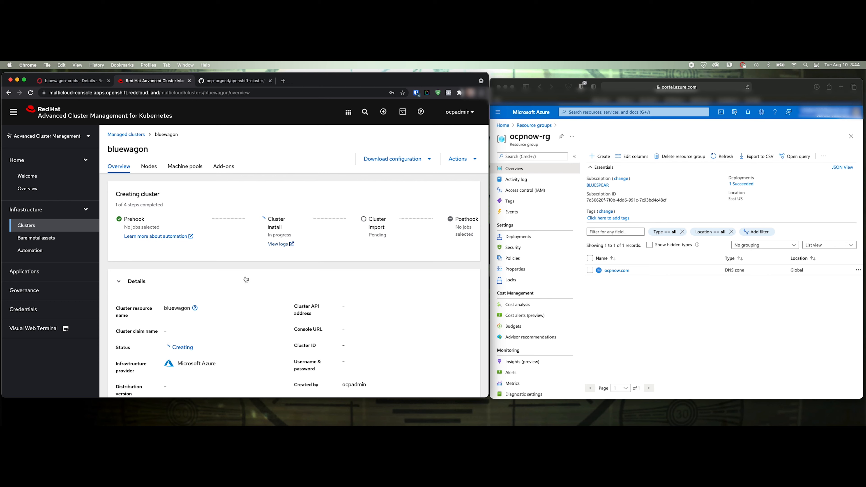
click(279, 244)
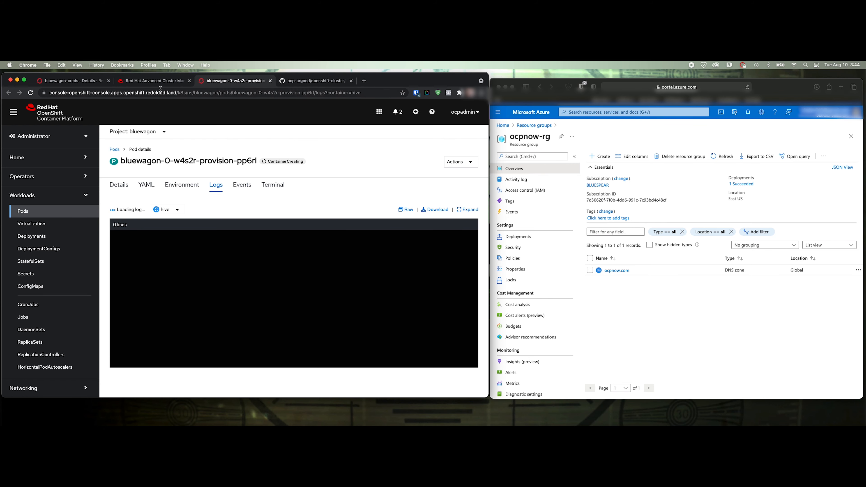
Check the bluewagon overview, then open Resource groups in the Azure portal
click(156, 83)
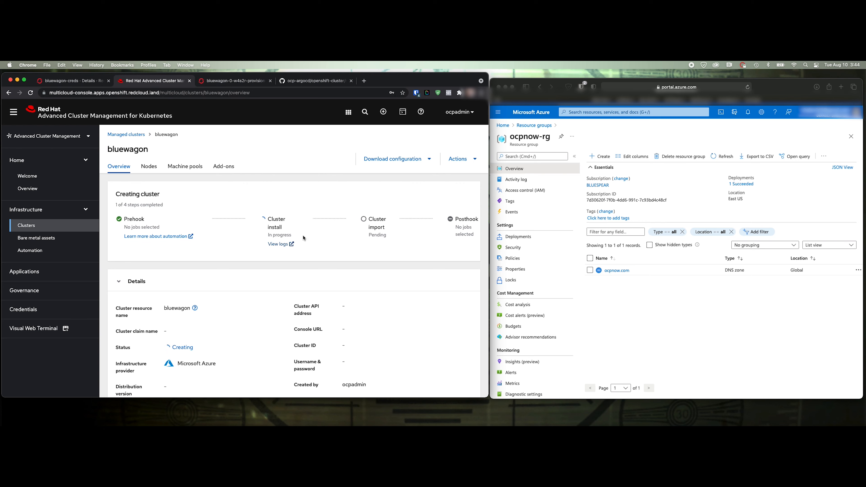
scroll(260, 300, down, 2)
scroll(259, 301, up, 2)
click(503, 126)
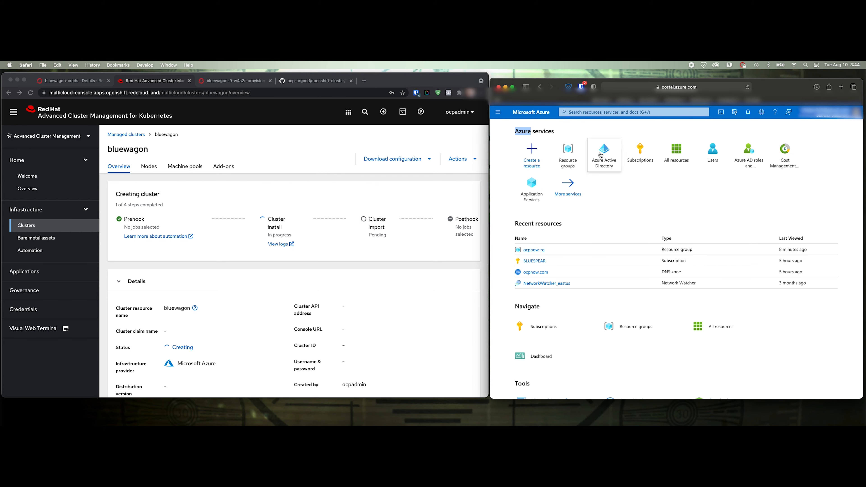
click(569, 153)
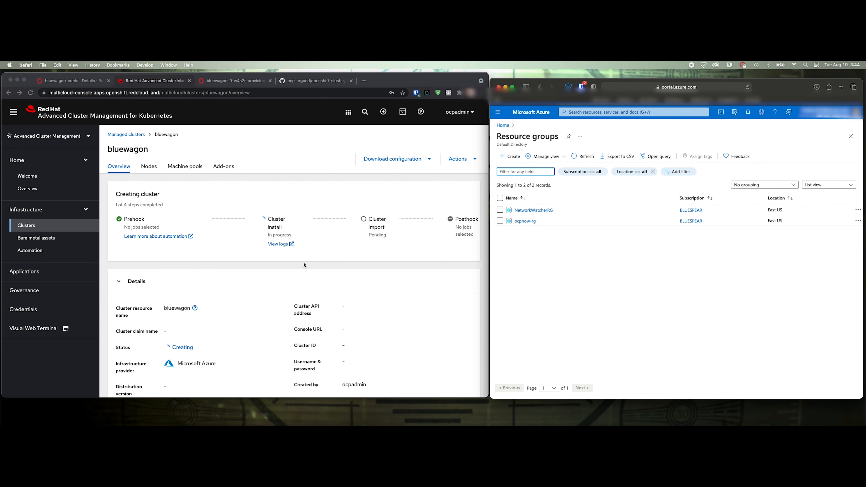
Compare the bluewagon overview with the provision pod's log, now running and streaming output
click(272, 81)
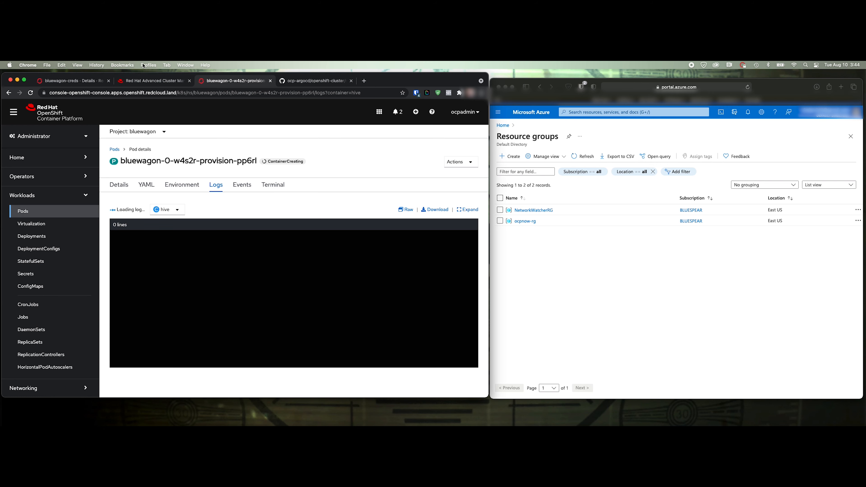
click(141, 81)
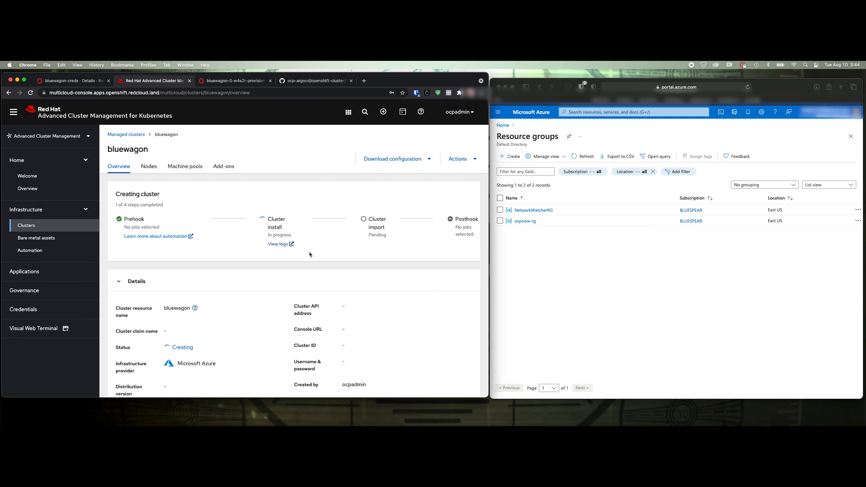
scroll(310, 255, down, 1)
click(240, 81)
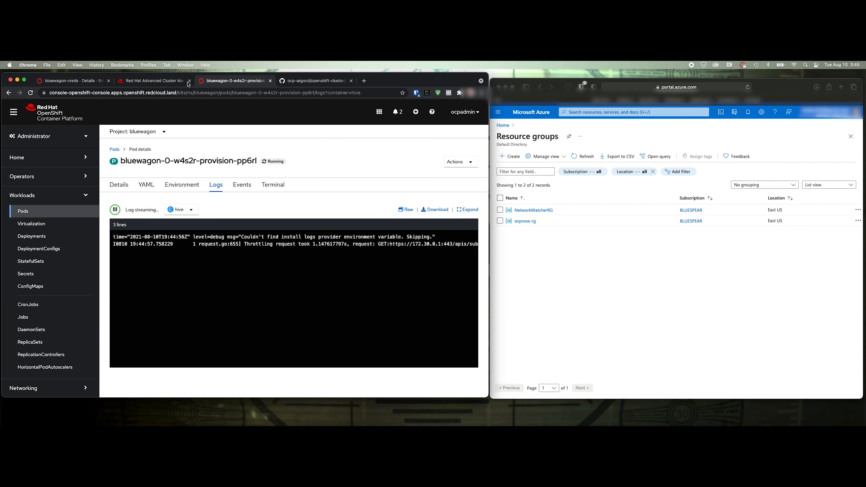
Check the provision pod's hive log and the bluewagon overview for install progress
click(161, 81)
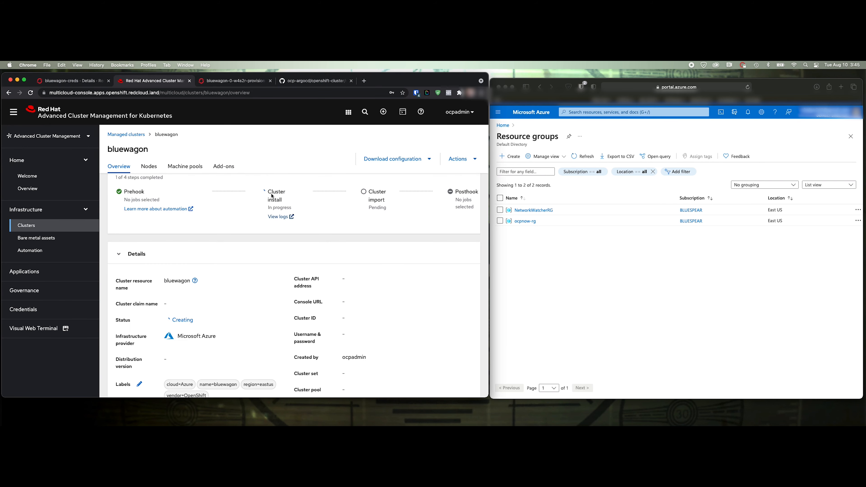
click(281, 217)
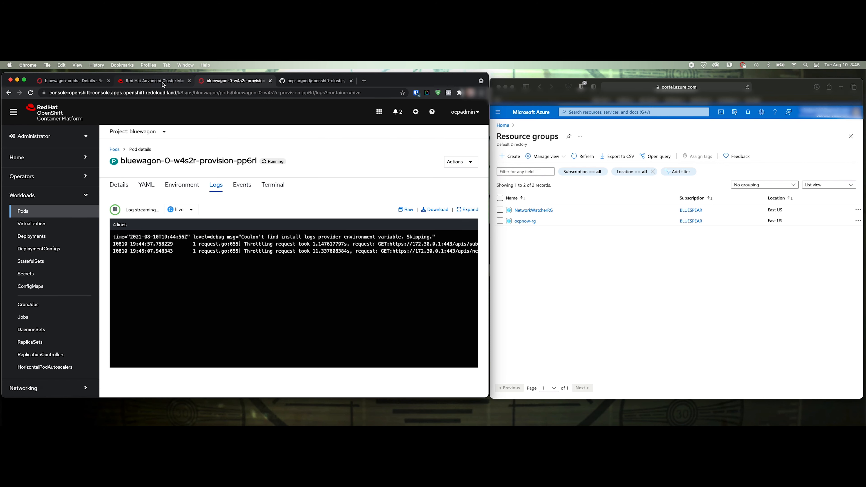
click(154, 81)
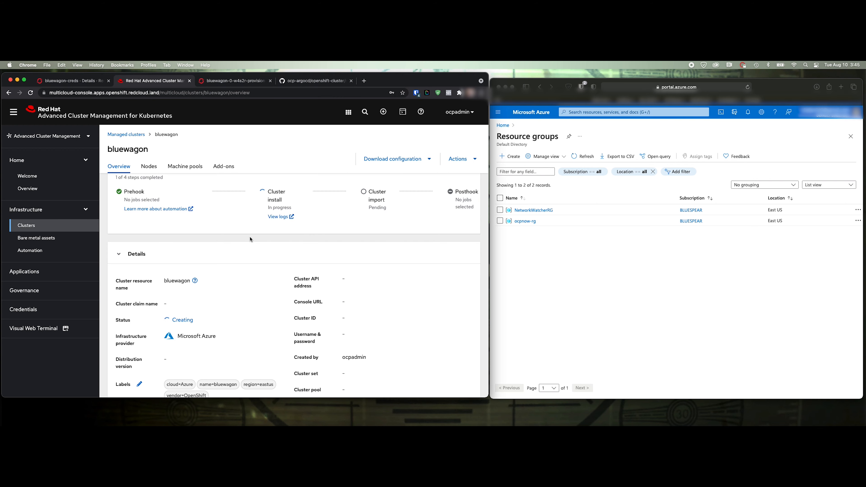
scroll(253, 285, down, 1)
scroll(253, 285, up, 2)
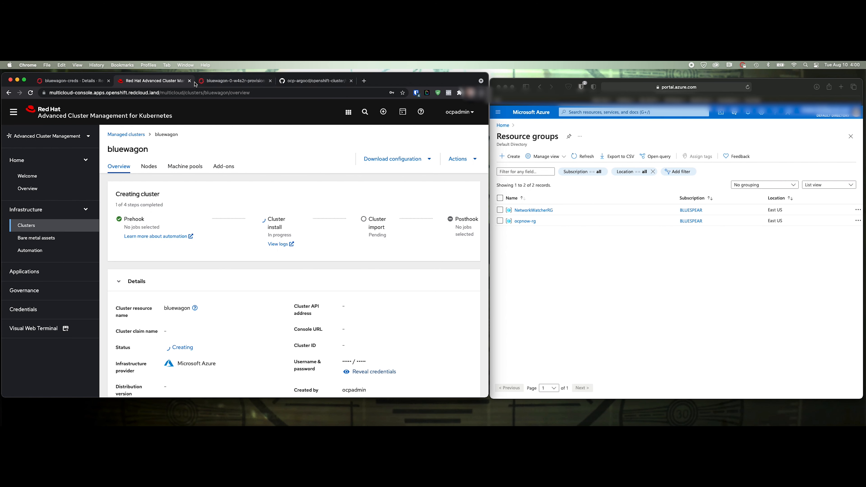
Highlight the 'API v1.21.1+051ac4f up' log lines, then return to the bluewagon overview
click(225, 81)
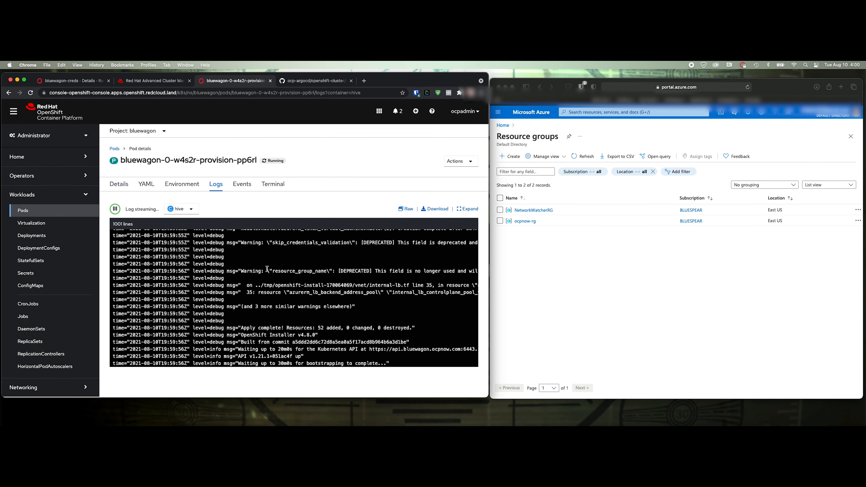
drag(392, 367, 220, 351)
click(261, 345)
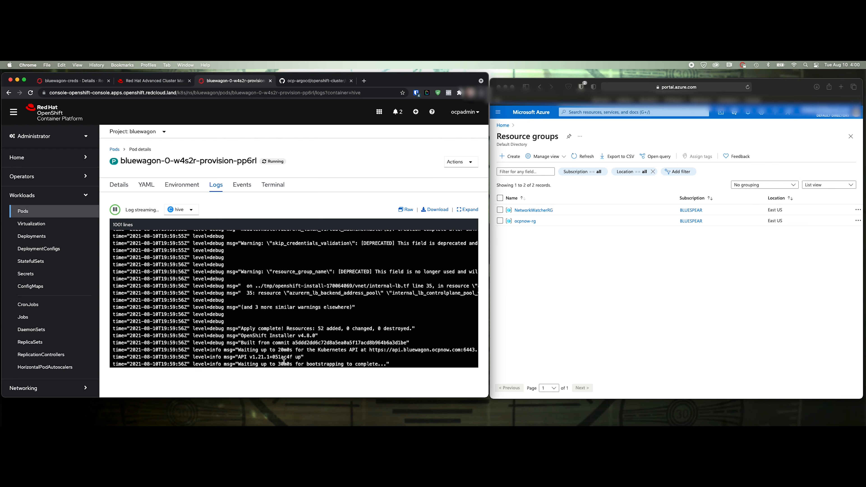
drag(309, 360, 233, 350)
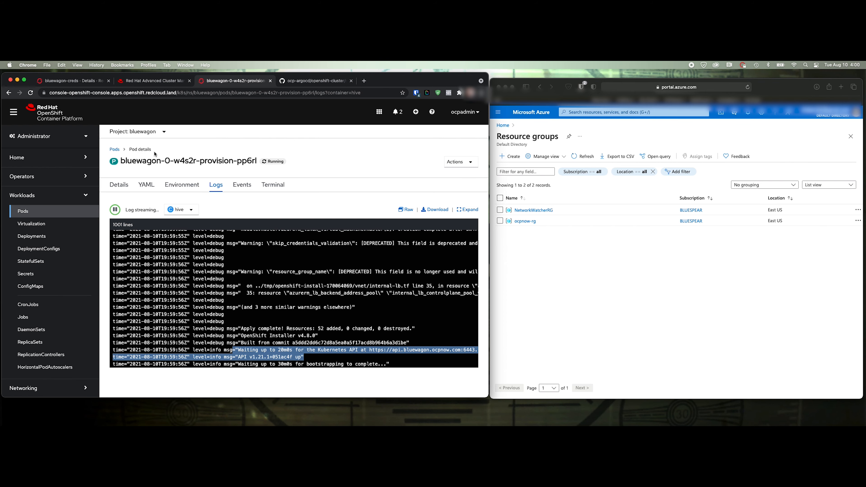
click(139, 82)
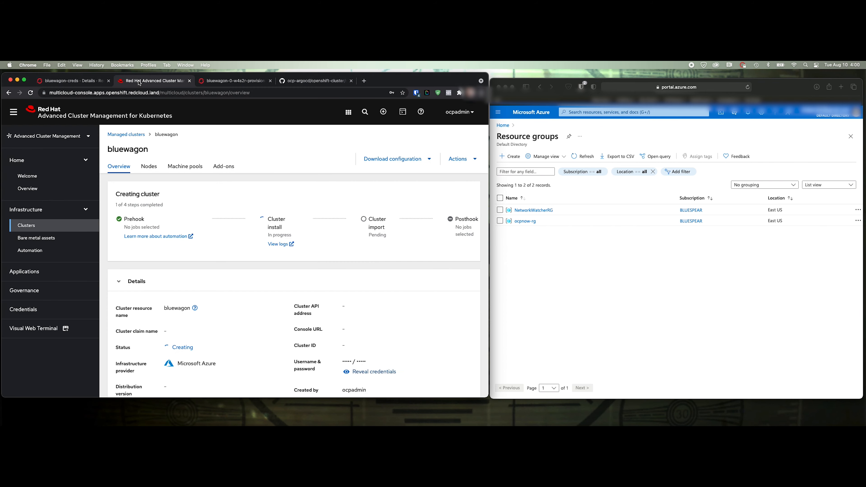
Refresh Azure resource groups and browse the resources in bluewagon-qcxkz-rg
click(658, 311)
click(583, 157)
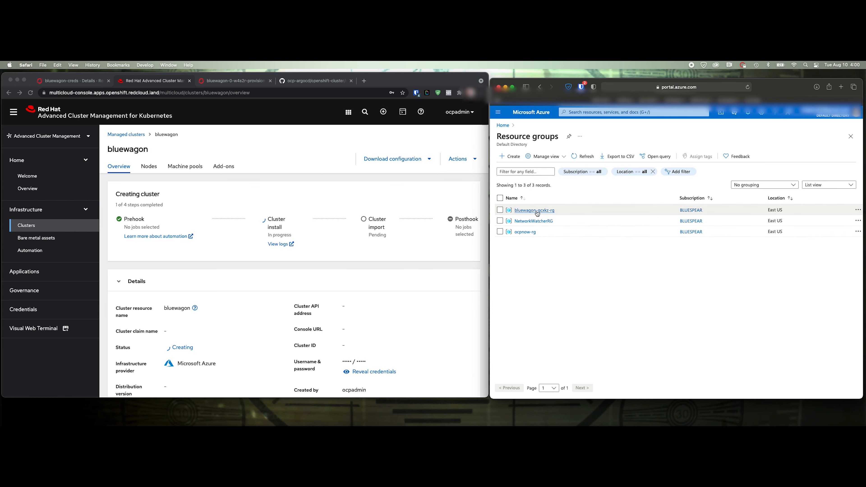
click(537, 212)
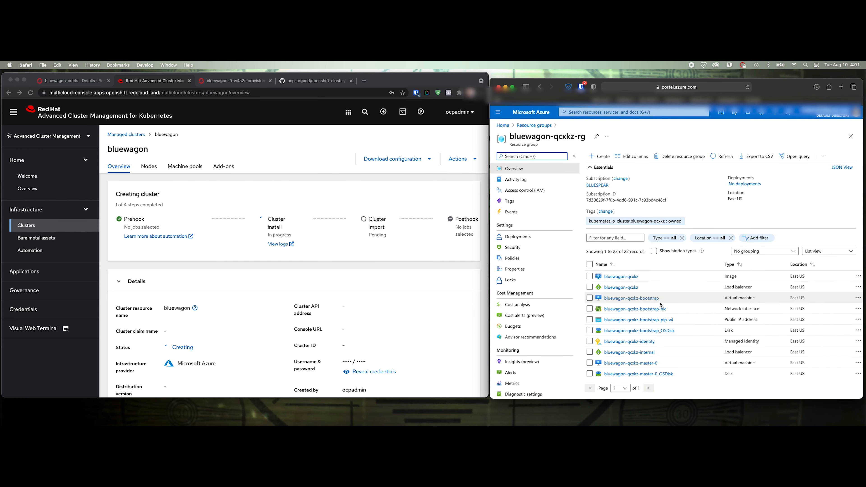
scroll(660, 305, down, 5)
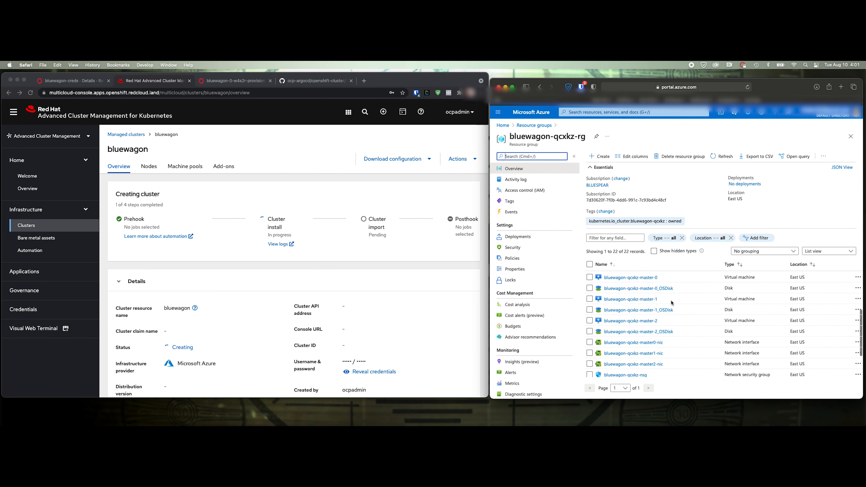
scroll(672, 303, down, 3)
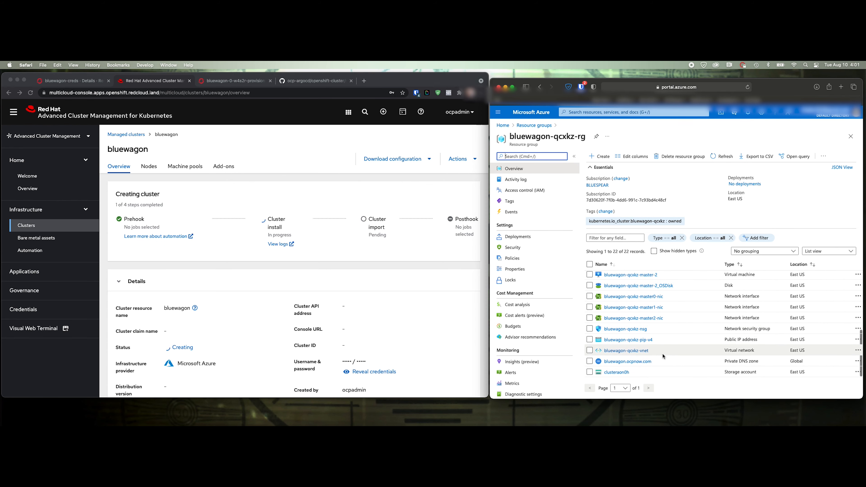
scroll(663, 356, up, 8)
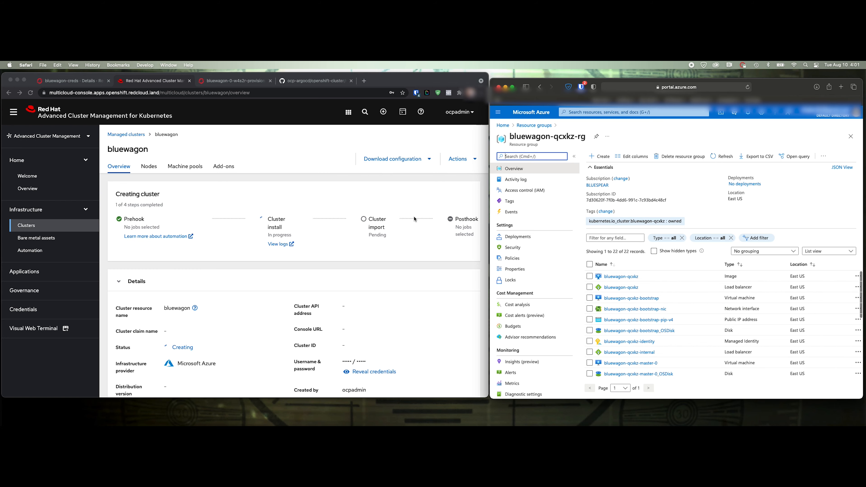
Go back to the provision pod's log and clear the selected lines
click(250, 87)
click(244, 83)
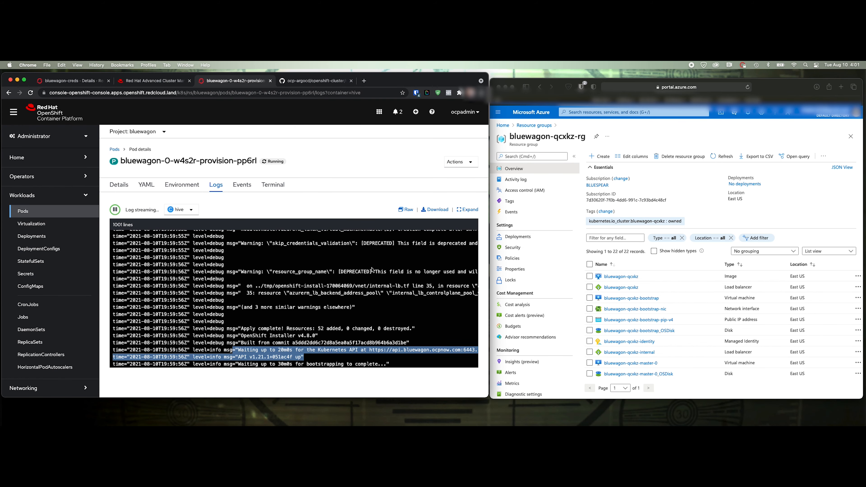
click(383, 284)
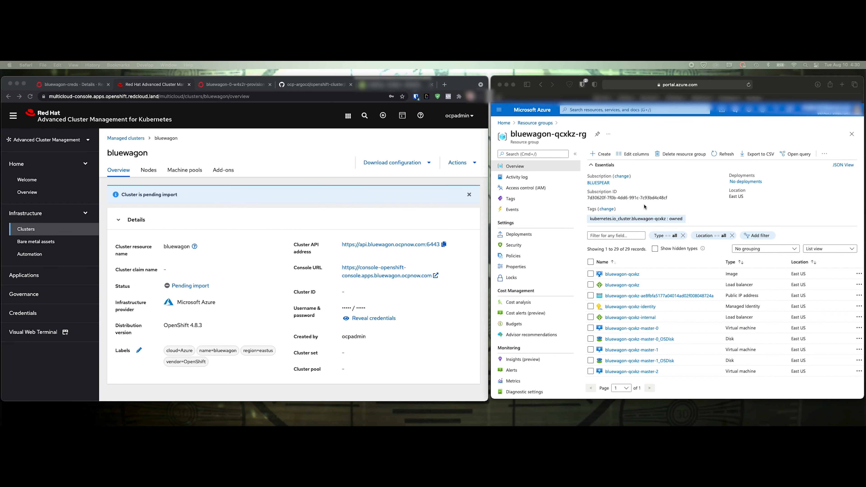
Reload the bluewagon-qcxkz-rg resource list, then reveal bluewagon's credentials while its status turns Ready
click(722, 154)
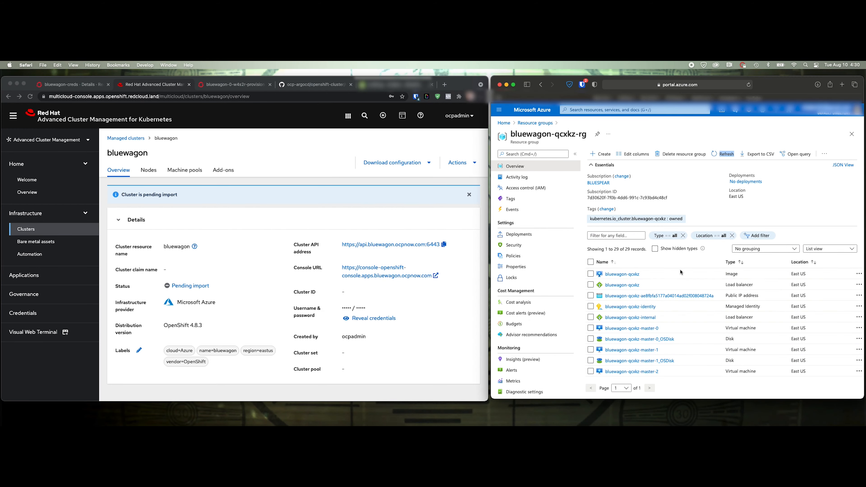
scroll(663, 331, down, 10)
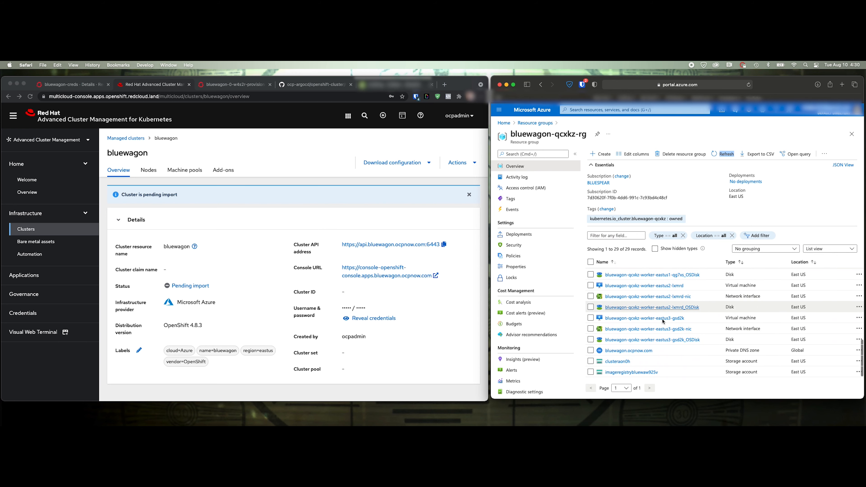
scroll(670, 331, up, 10)
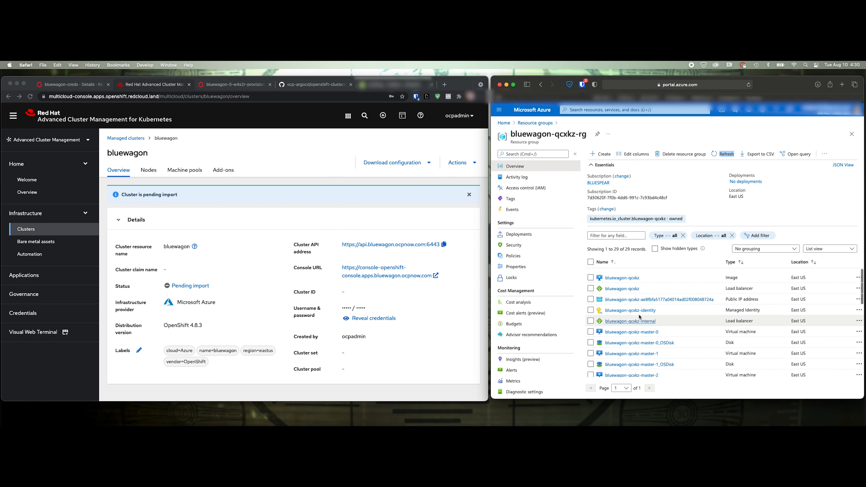
click(449, 360)
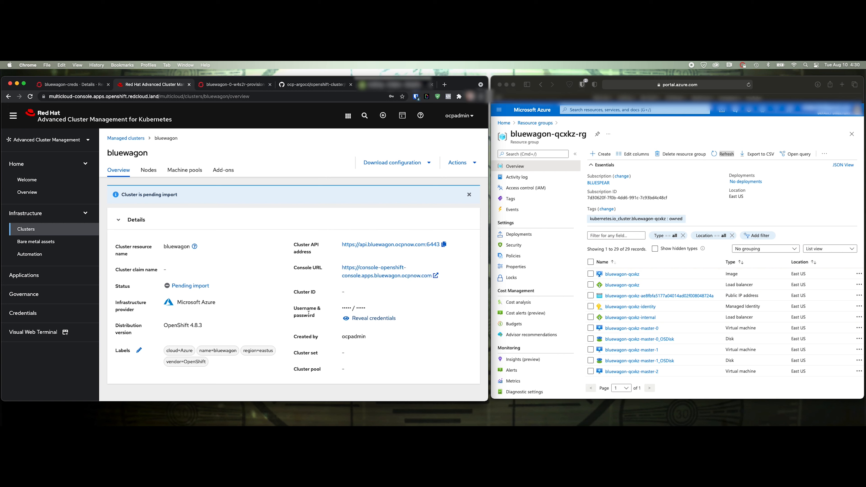
click(365, 319)
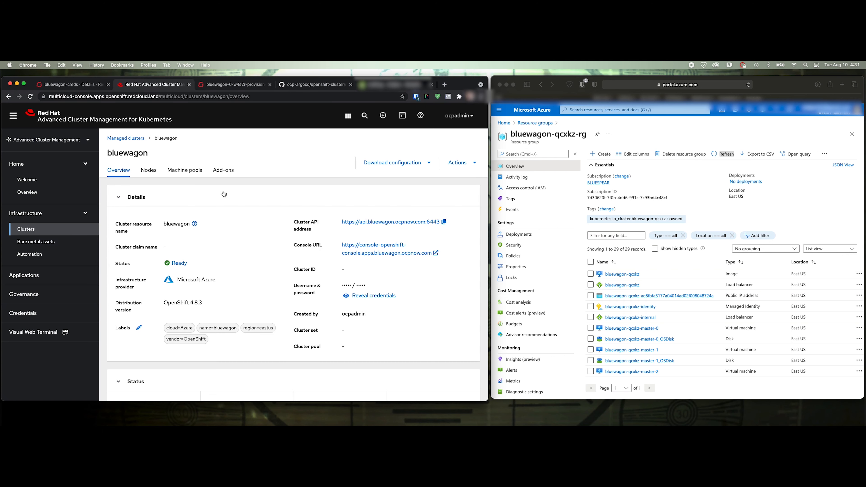
click(228, 85)
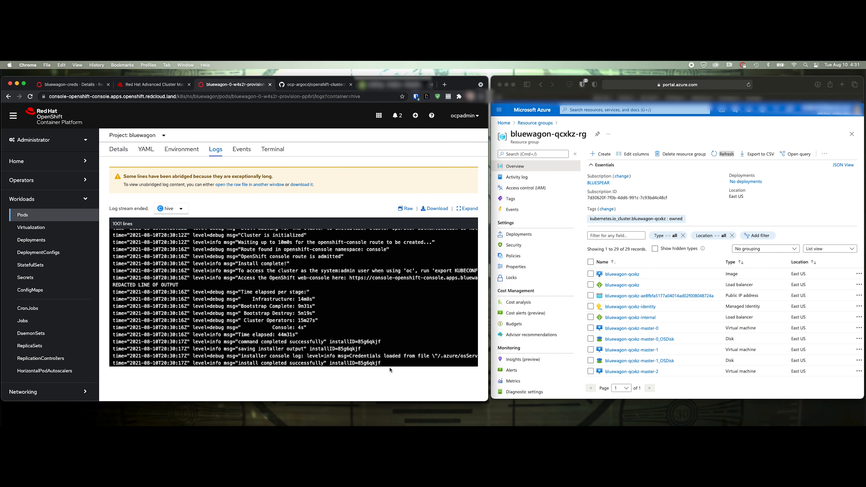
drag(389, 366, 134, 322)
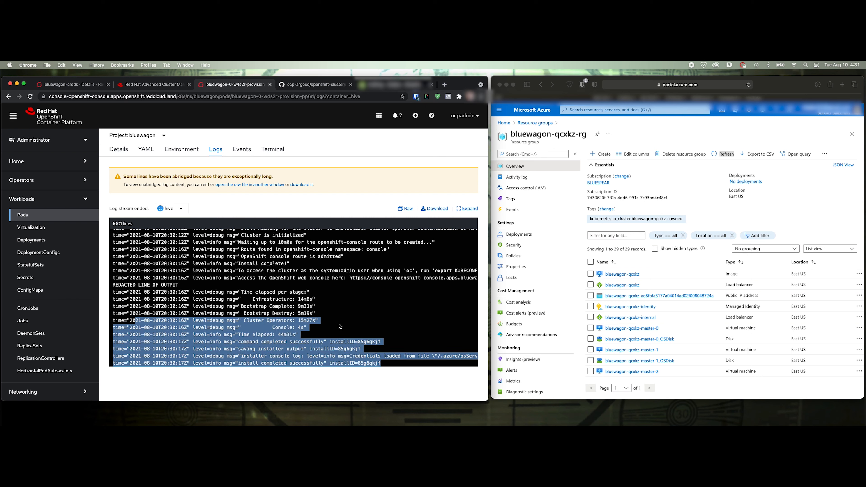
click(388, 366)
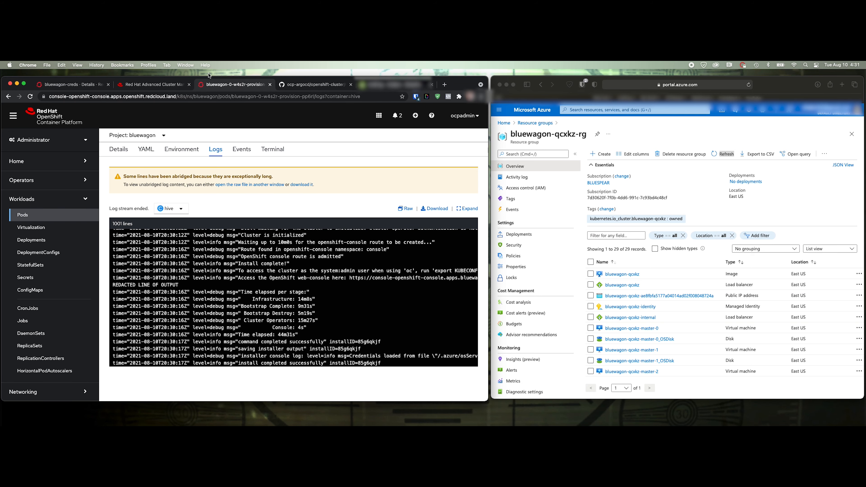
click(150, 85)
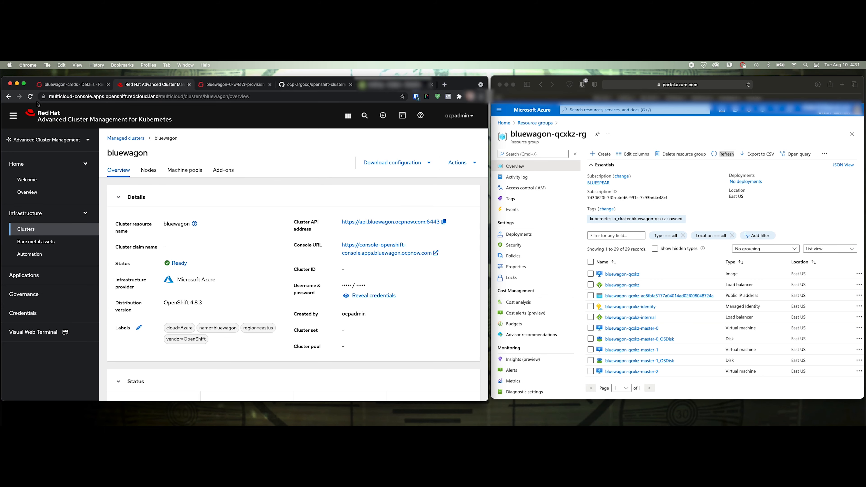
click(30, 96)
click(149, 173)
click(118, 170)
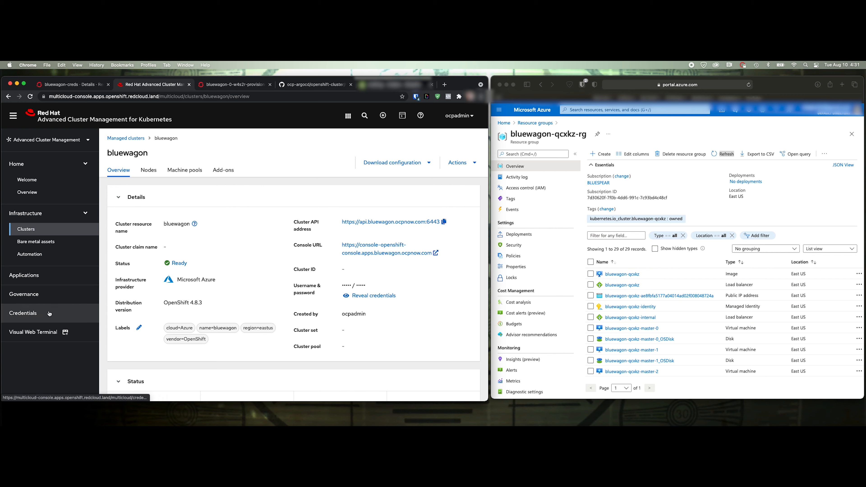
click(29, 232)
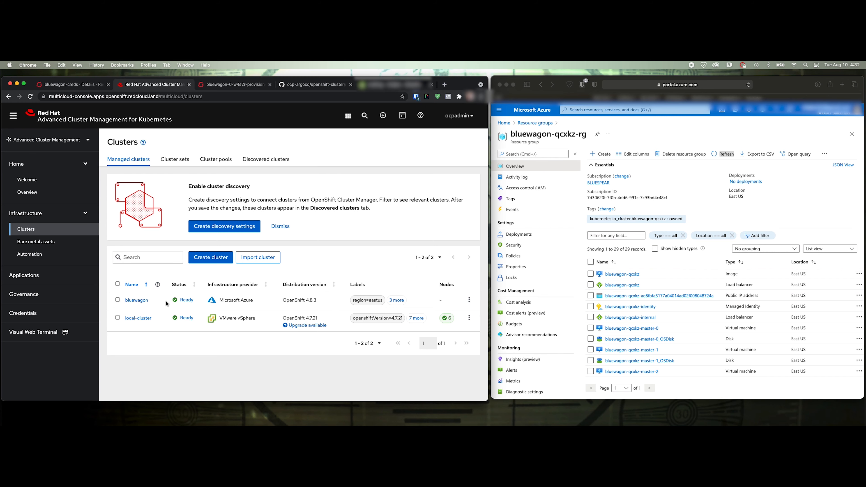
click(137, 301)
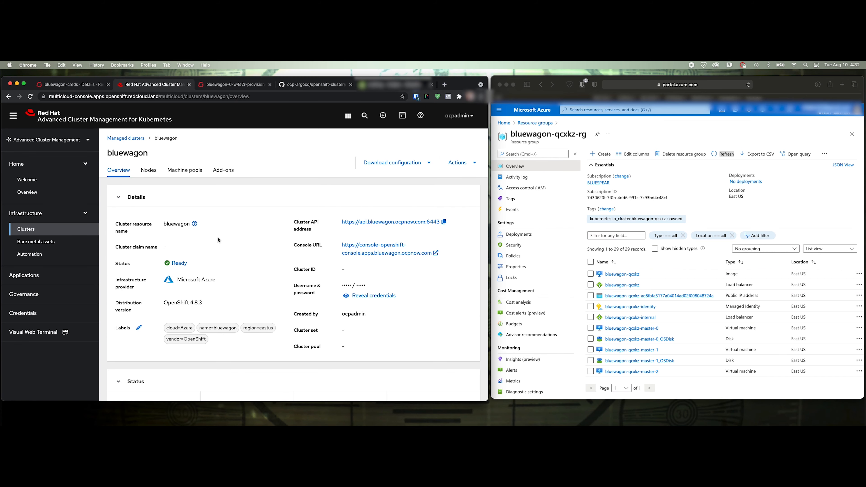
click(148, 171)
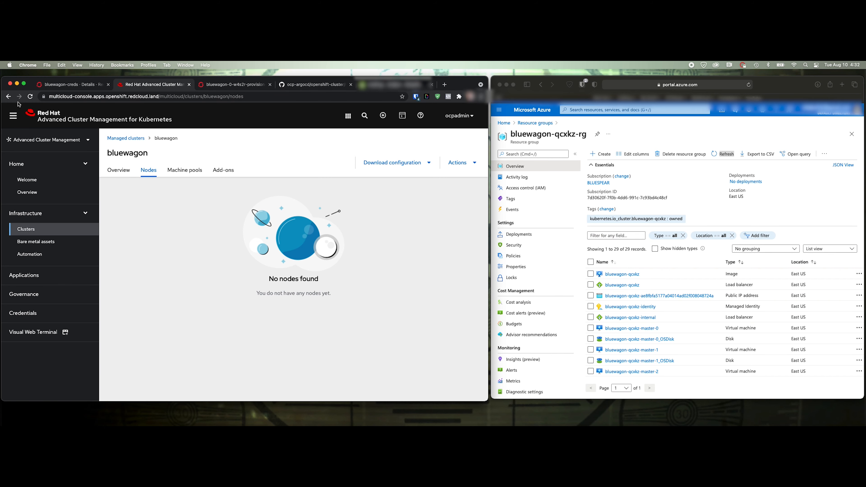
click(30, 96)
click(185, 170)
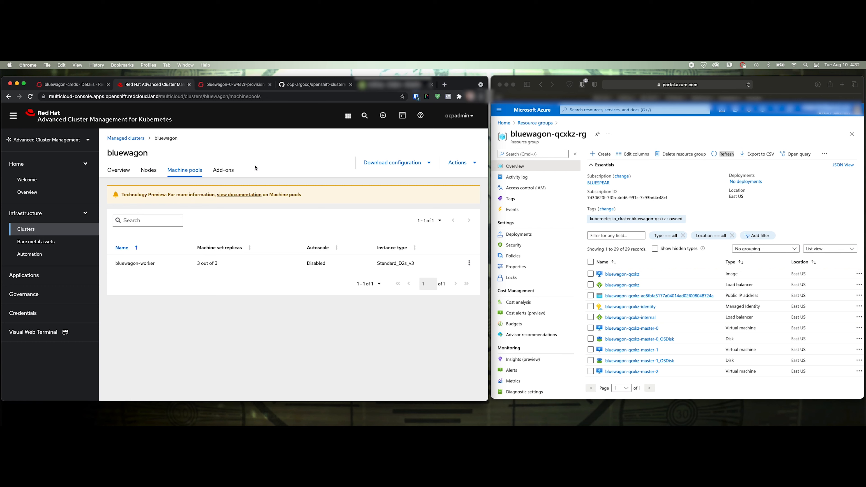
click(221, 170)
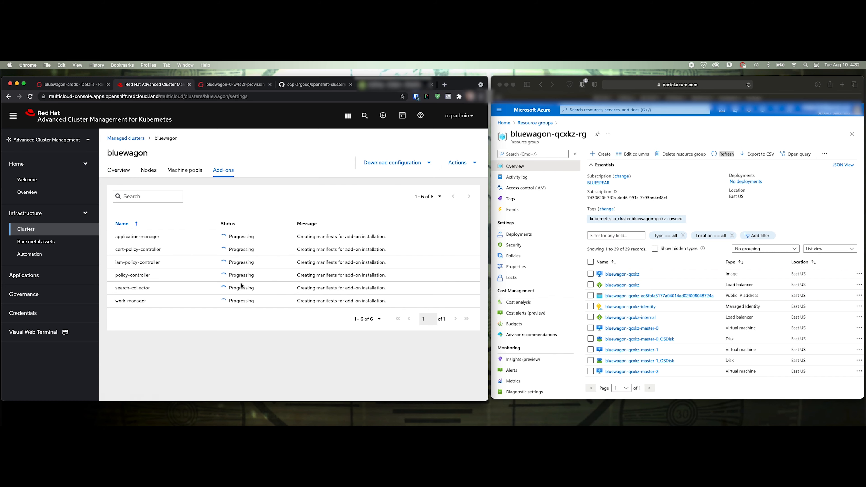
click(149, 170)
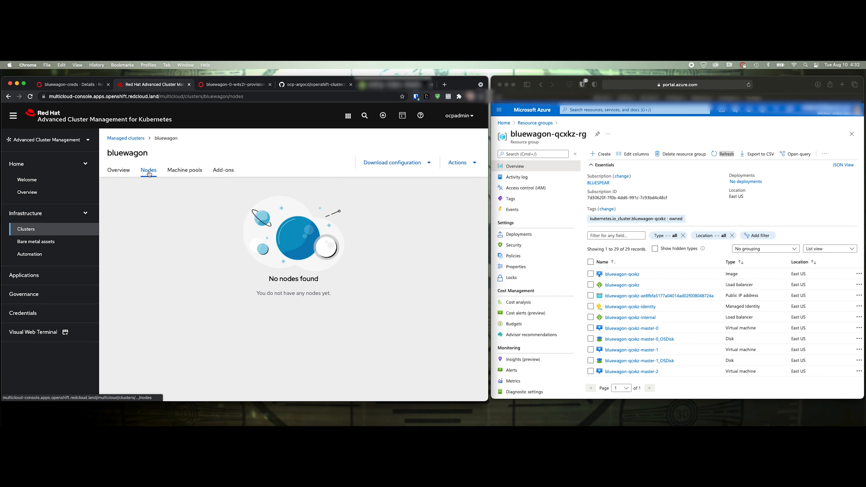
click(118, 170)
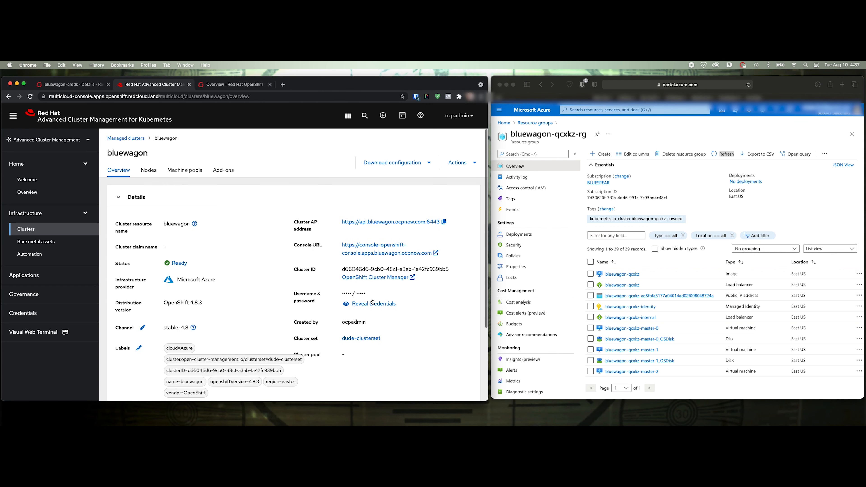
Copy the revealed kubeadmin password and log in to bluewagon's OpenShift console as kubeadmin
click(346, 305)
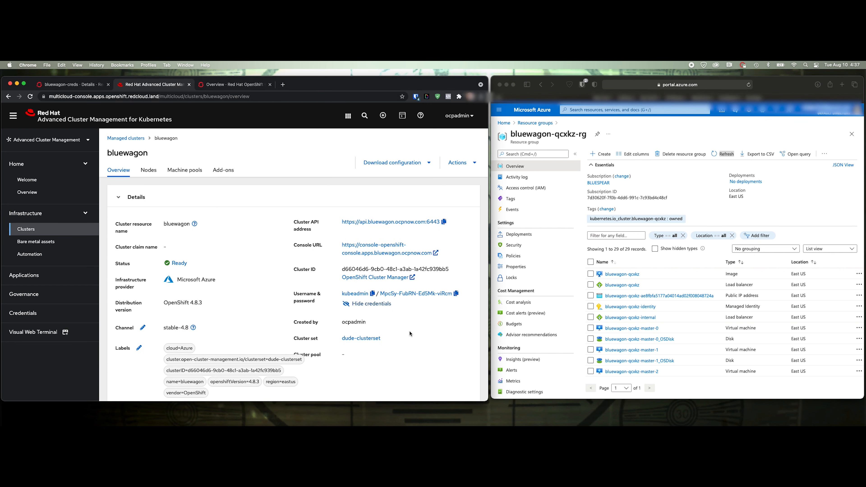
click(457, 295)
click(375, 252)
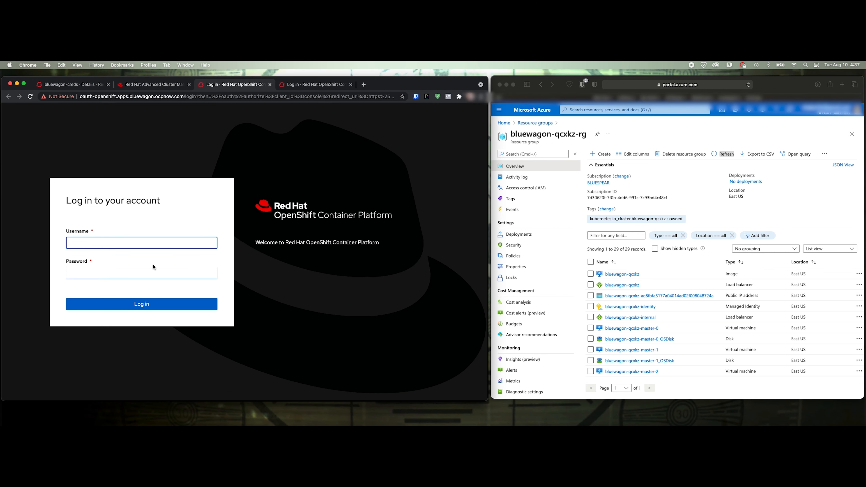
text(kubeadmin)
key(Tab)
key(super+v)
click(176, 304)
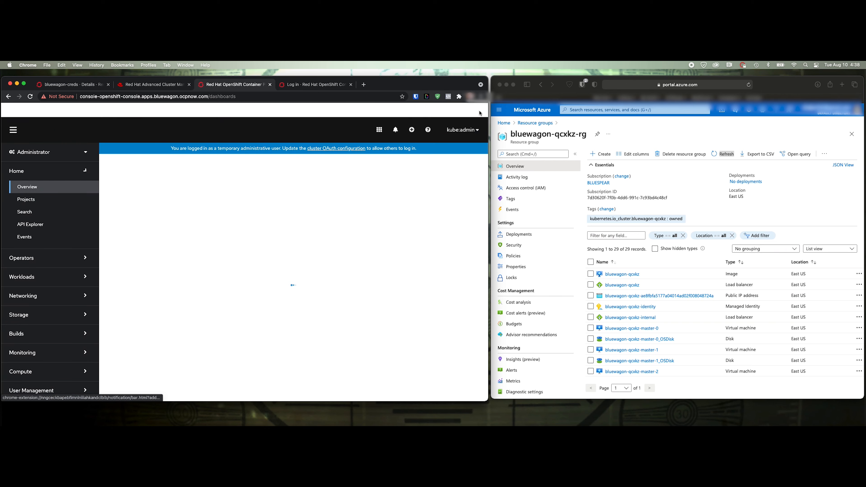
Confirm the console overview shows Azure and OpenShift 4.8.3, then return to ACM
click(479, 110)
click(477, 116)
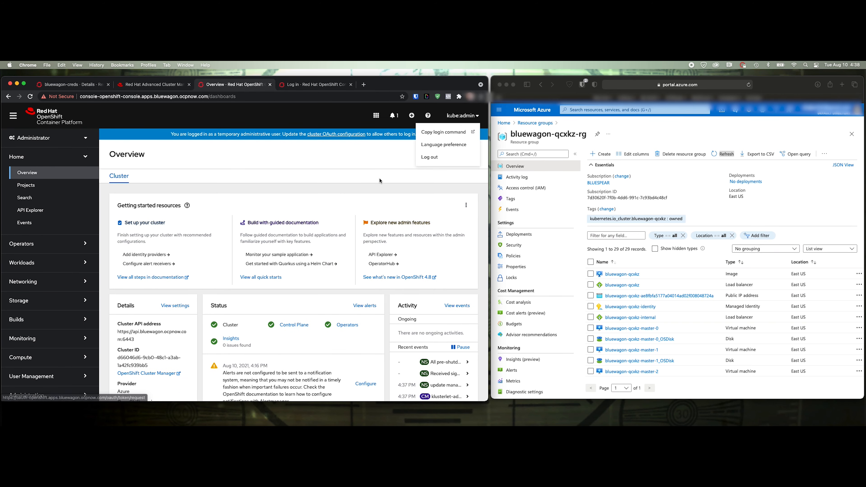
click(322, 198)
scroll(239, 219, down, 5)
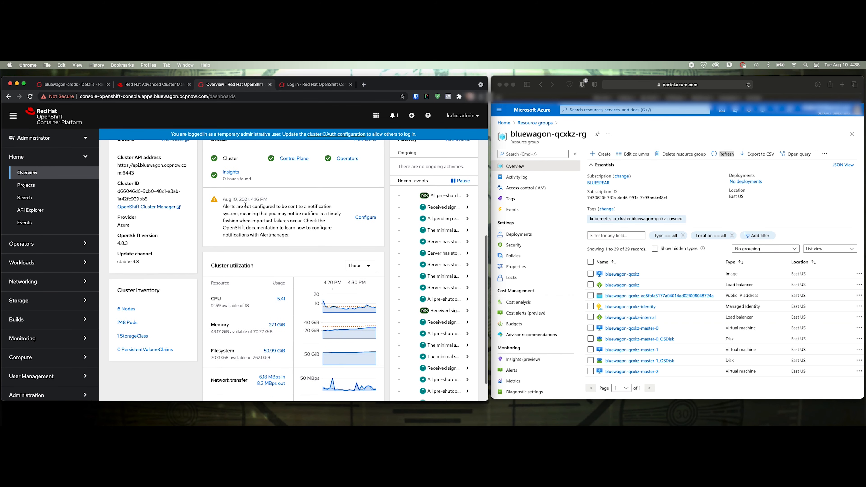
drag(131, 226, 123, 242)
click(143, 271)
scroll(184, 253, up, 3)
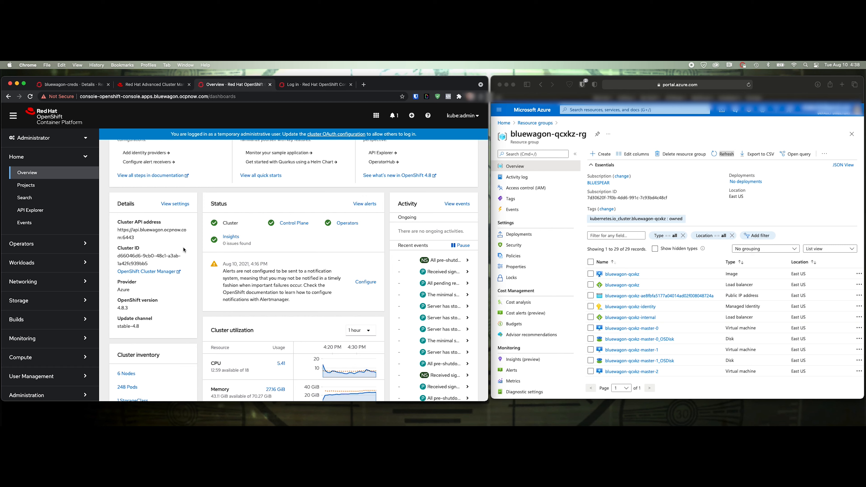
click(161, 84)
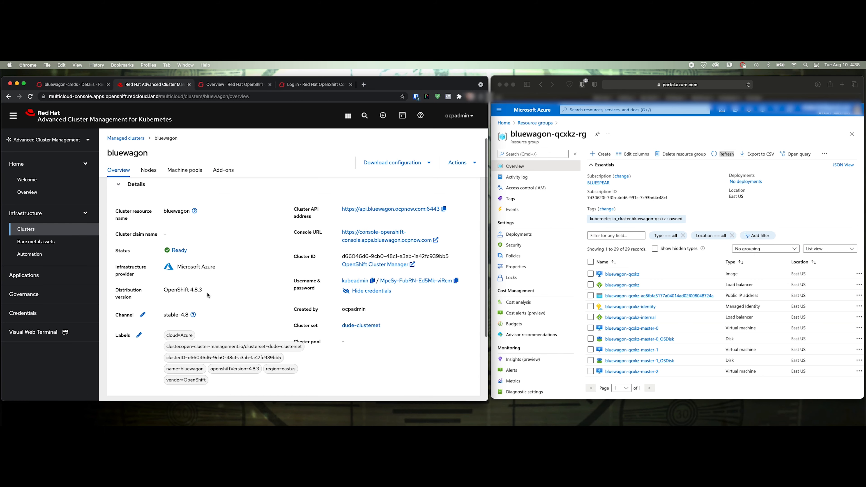
Open local-cluster's OpenShift console from Managed clusters, then return to bluewagon's console tab
scroll(208, 295, down, 5)
scroll(193, 253, up, 6)
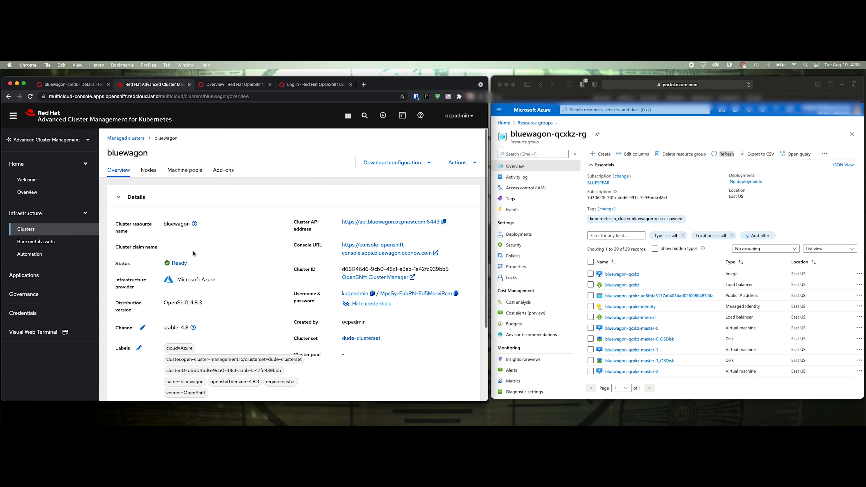
click(129, 139)
scroll(223, 309, down, 3)
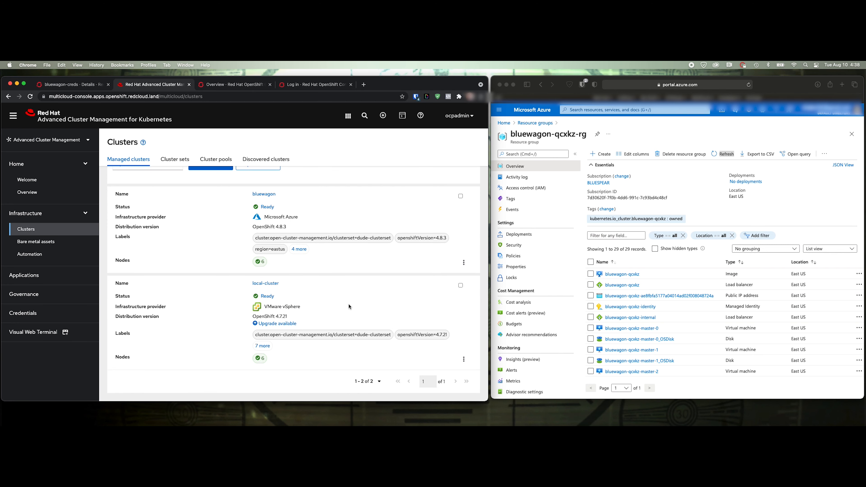
click(270, 284)
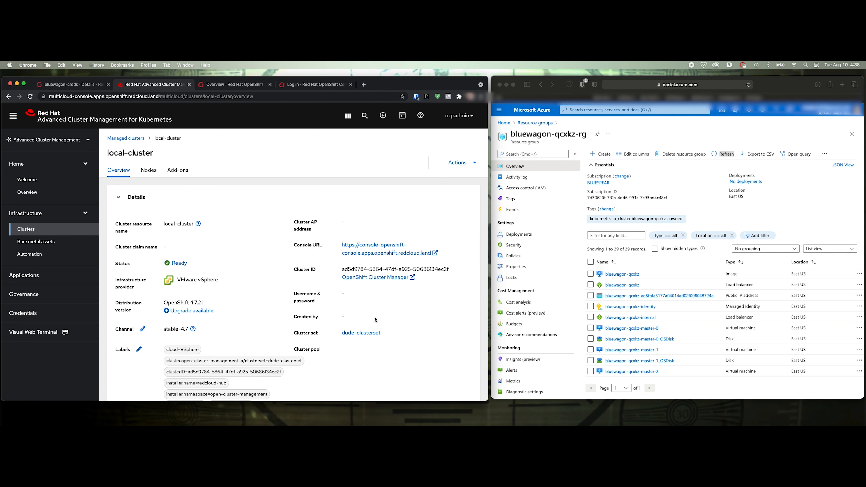
click(374, 254)
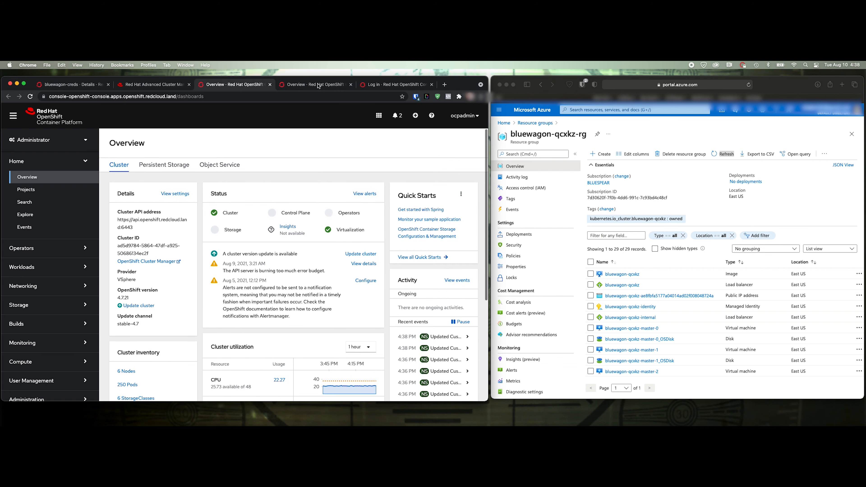
key(ctrl+Tab)
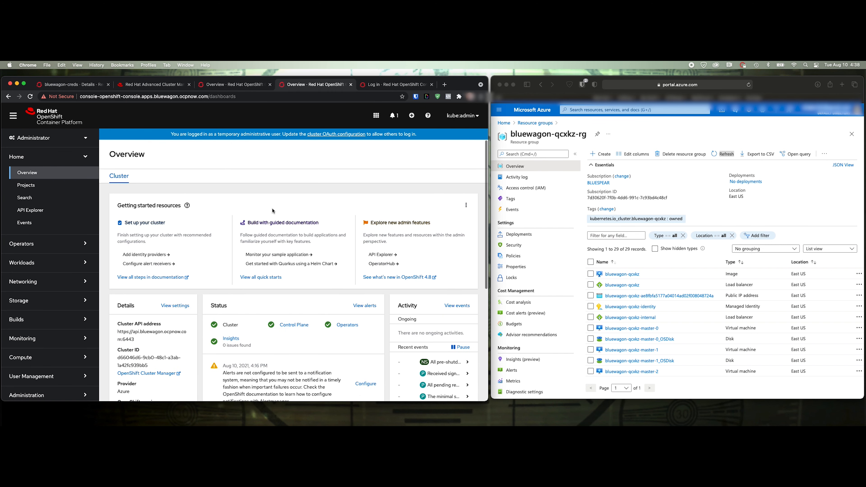